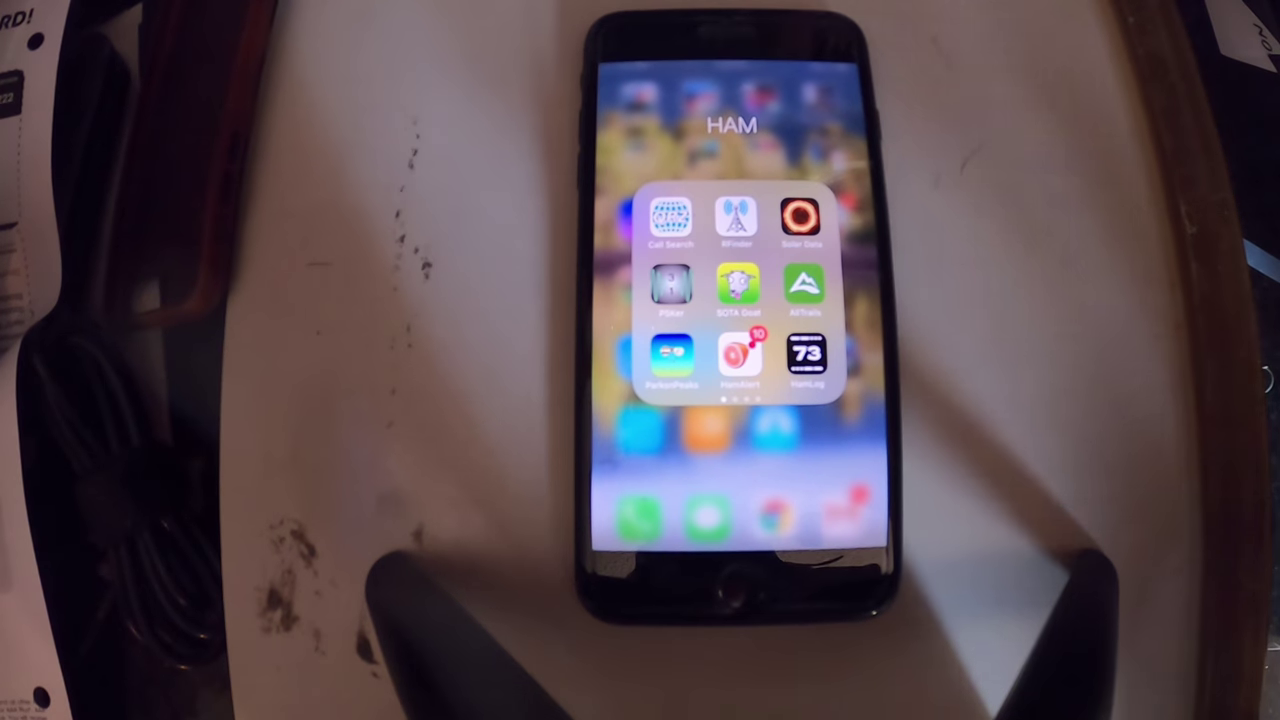
Step: Launch HamLog, view the most recent contact's details, then return to the contact log
click(806, 353)
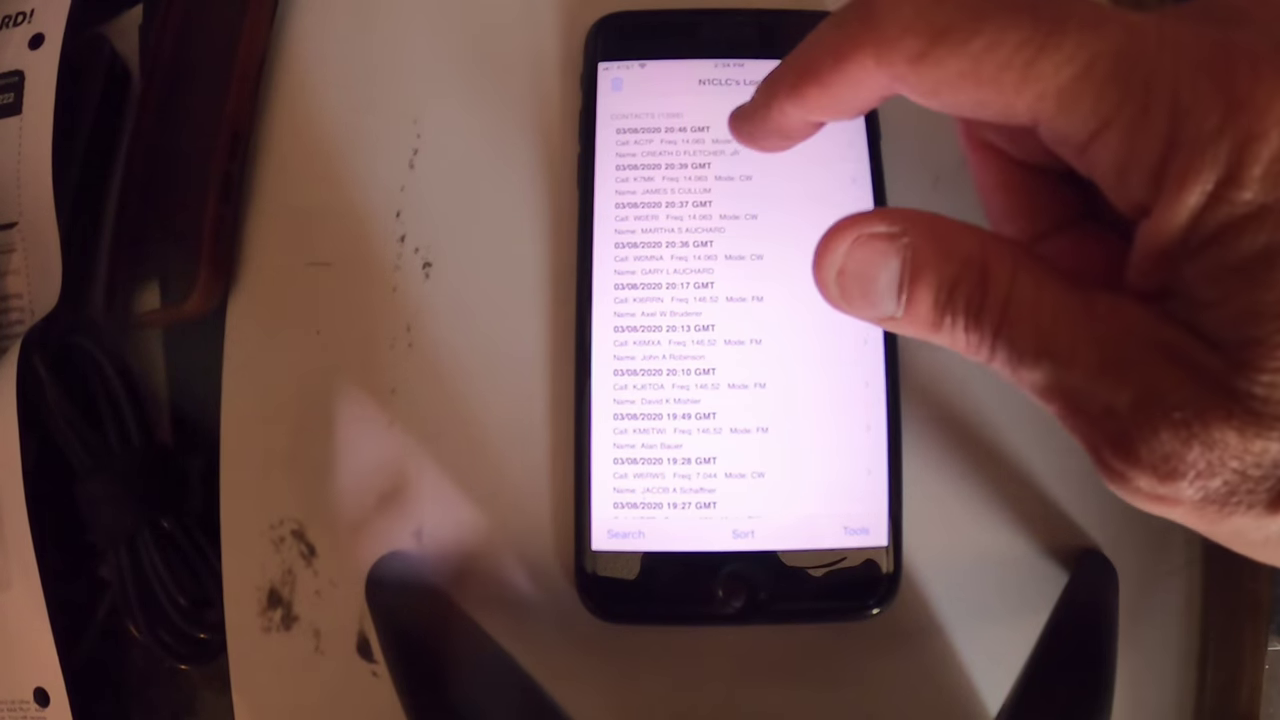
click(745, 140)
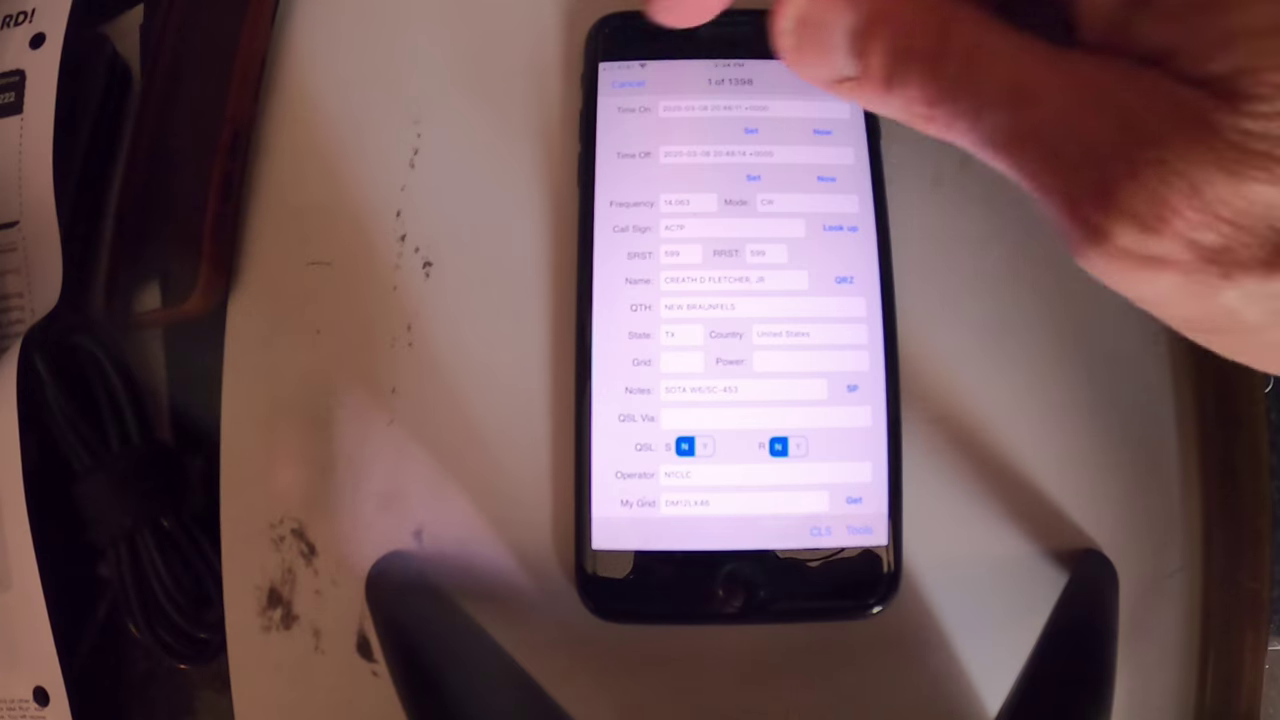
click(630, 80)
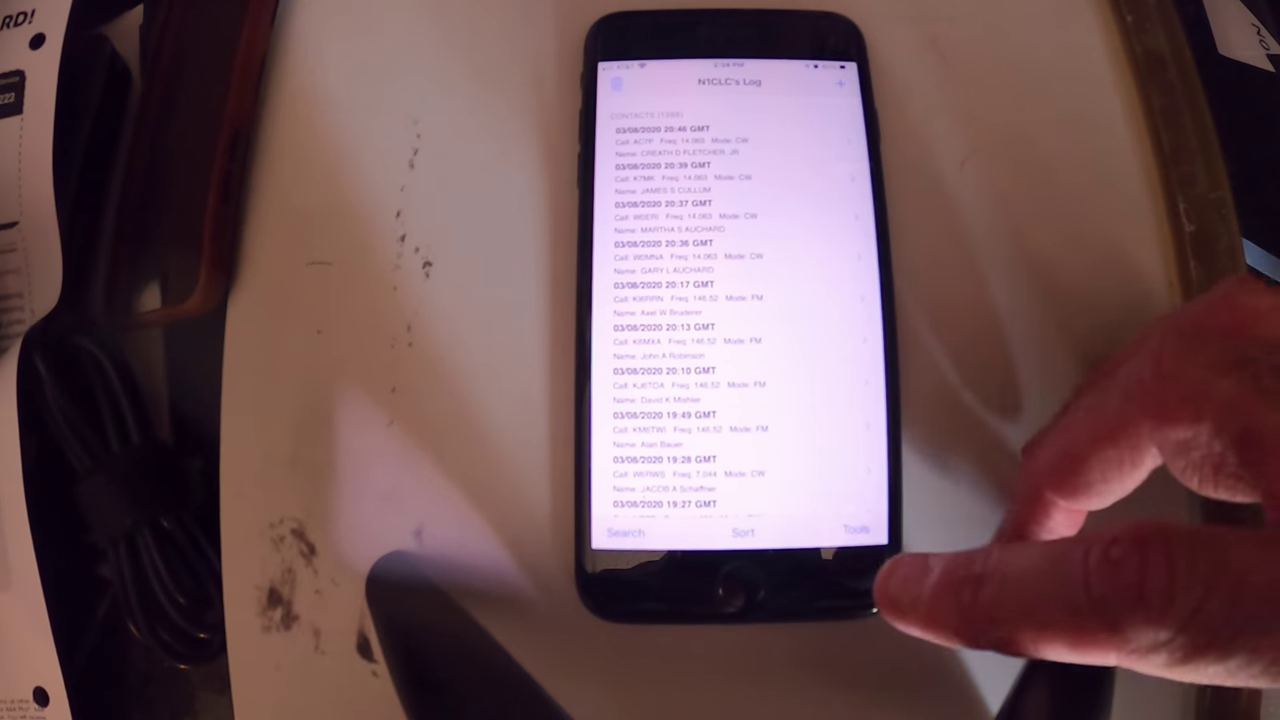
Step: Generate the SOTA CSV export with the summit changed from W6/SC-038 to W6/SC-453
click(840, 532)
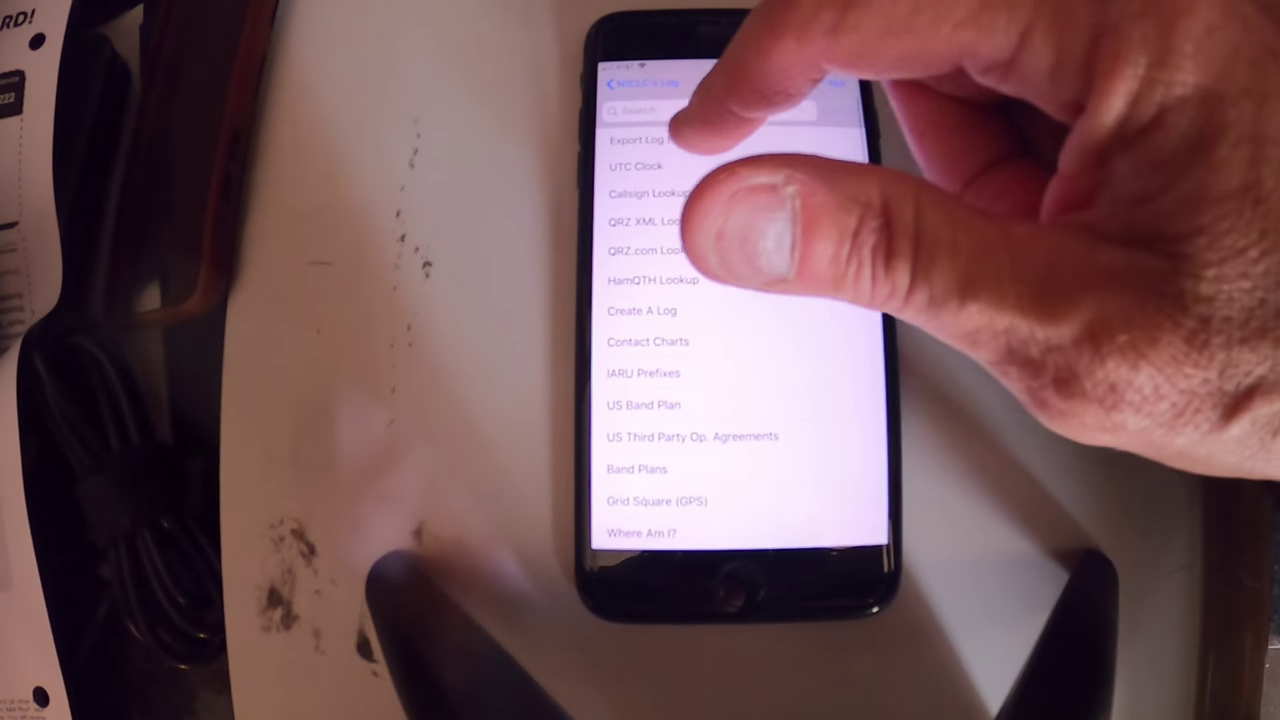
click(655, 139)
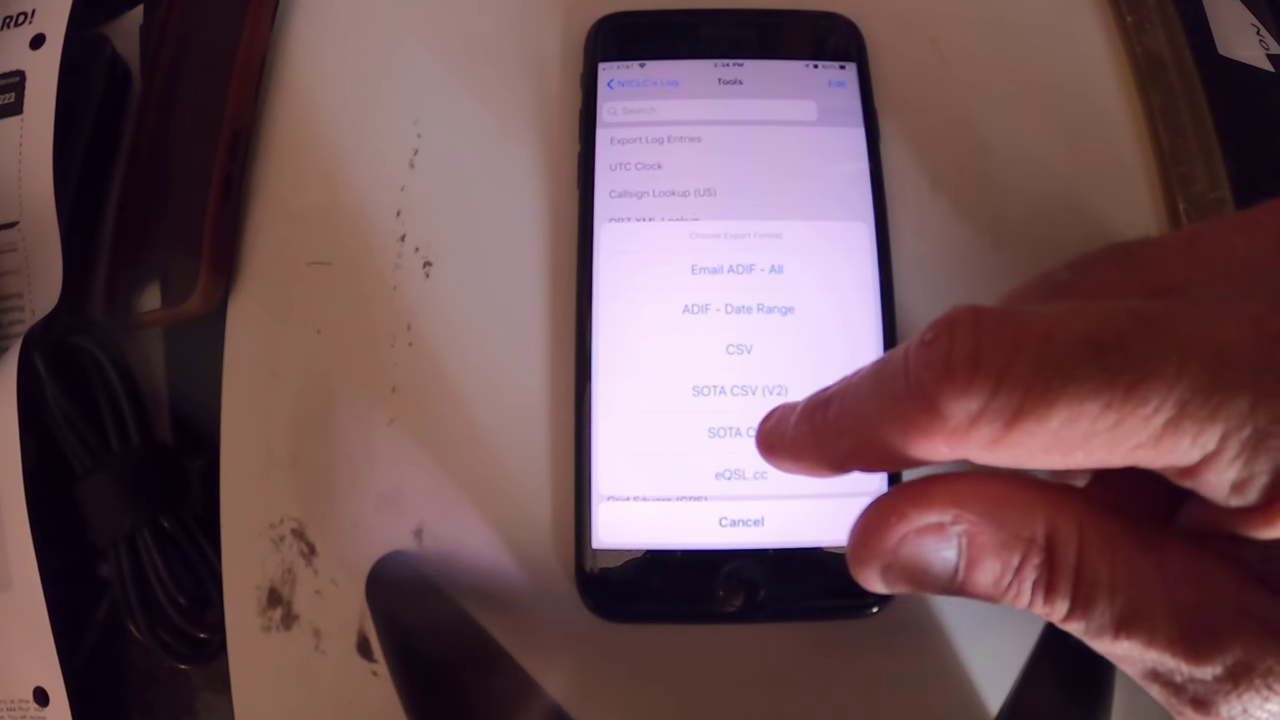
click(745, 392)
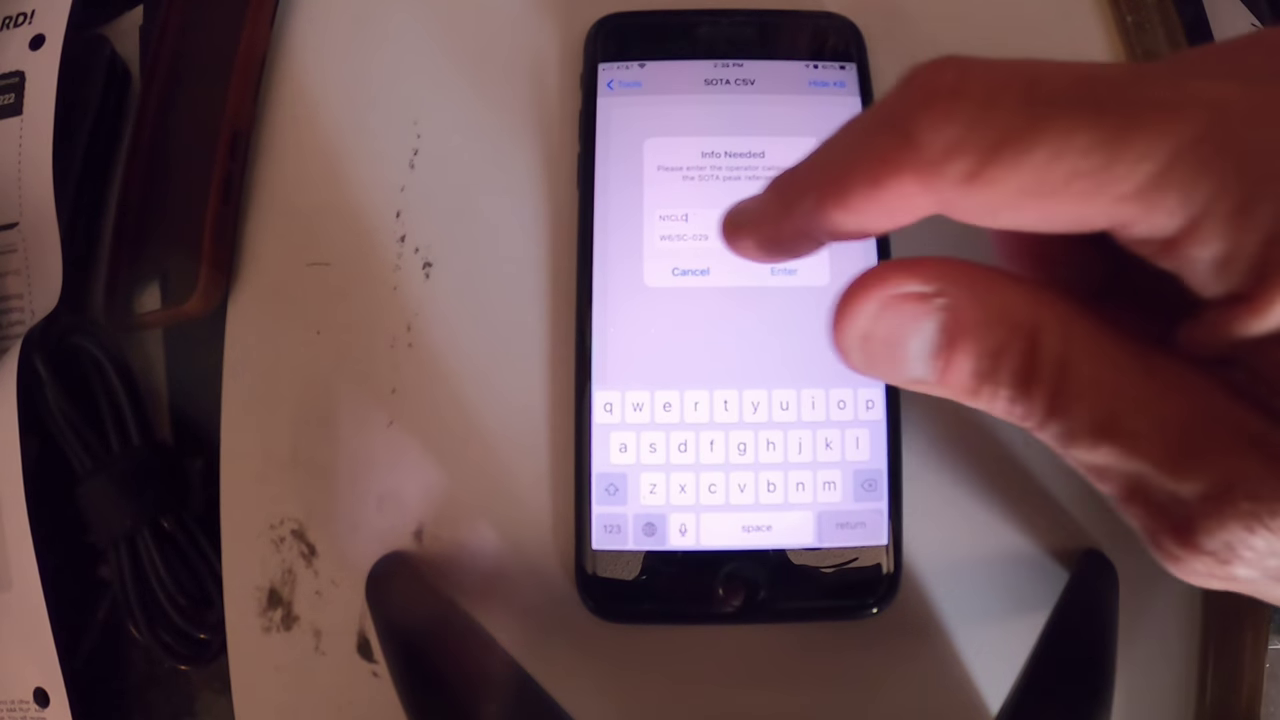
click(700, 238)
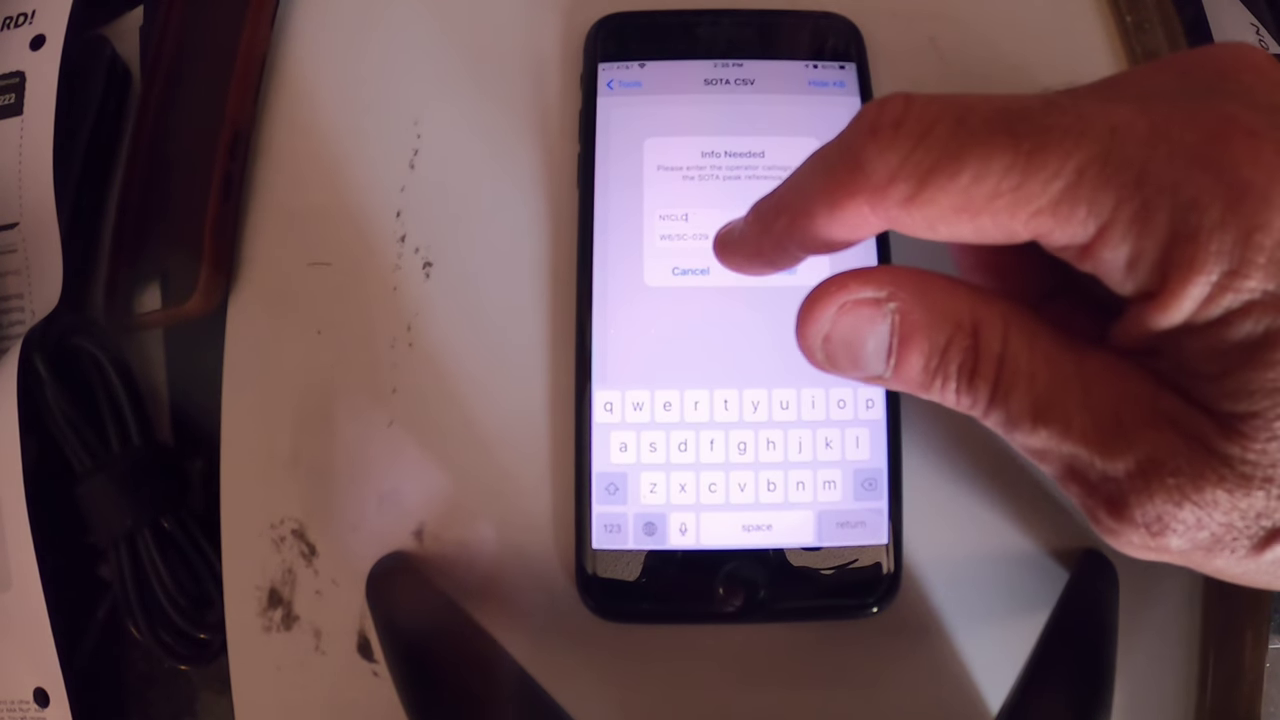
key(BackSpace)
key(BackSpace)
key(BackSpace)
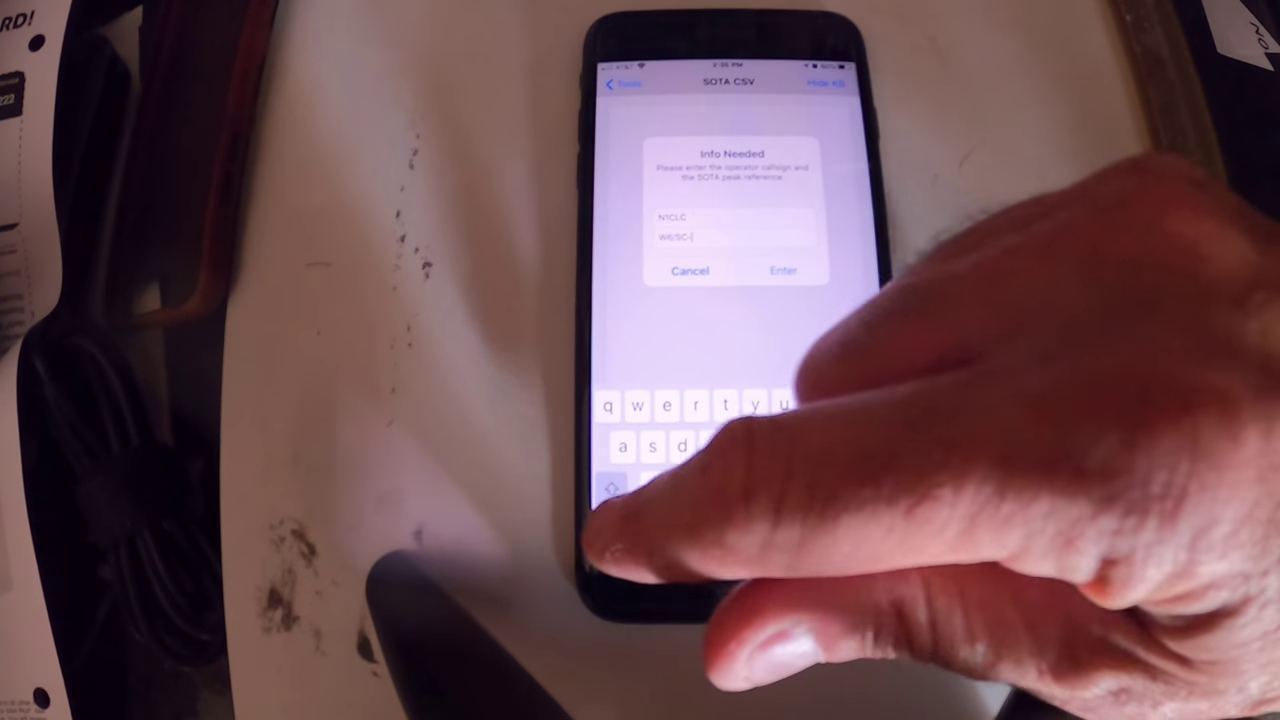
click(611, 528)
text(4)
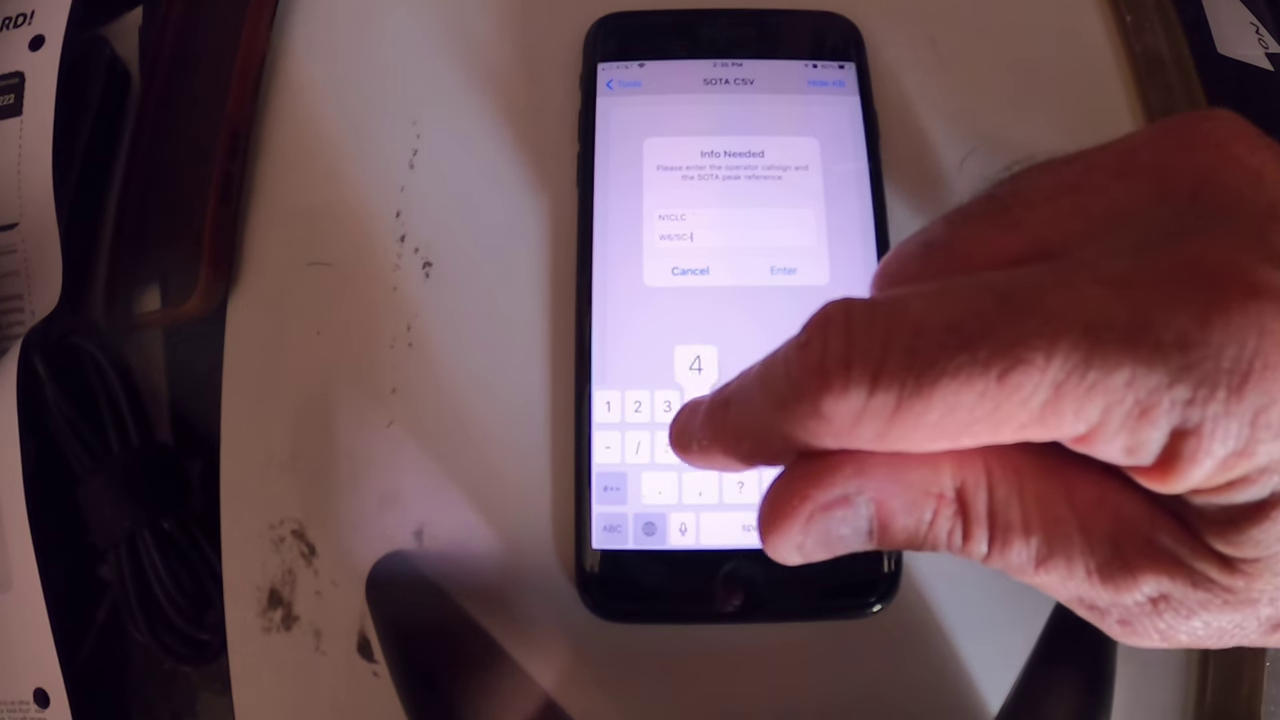
text(53)
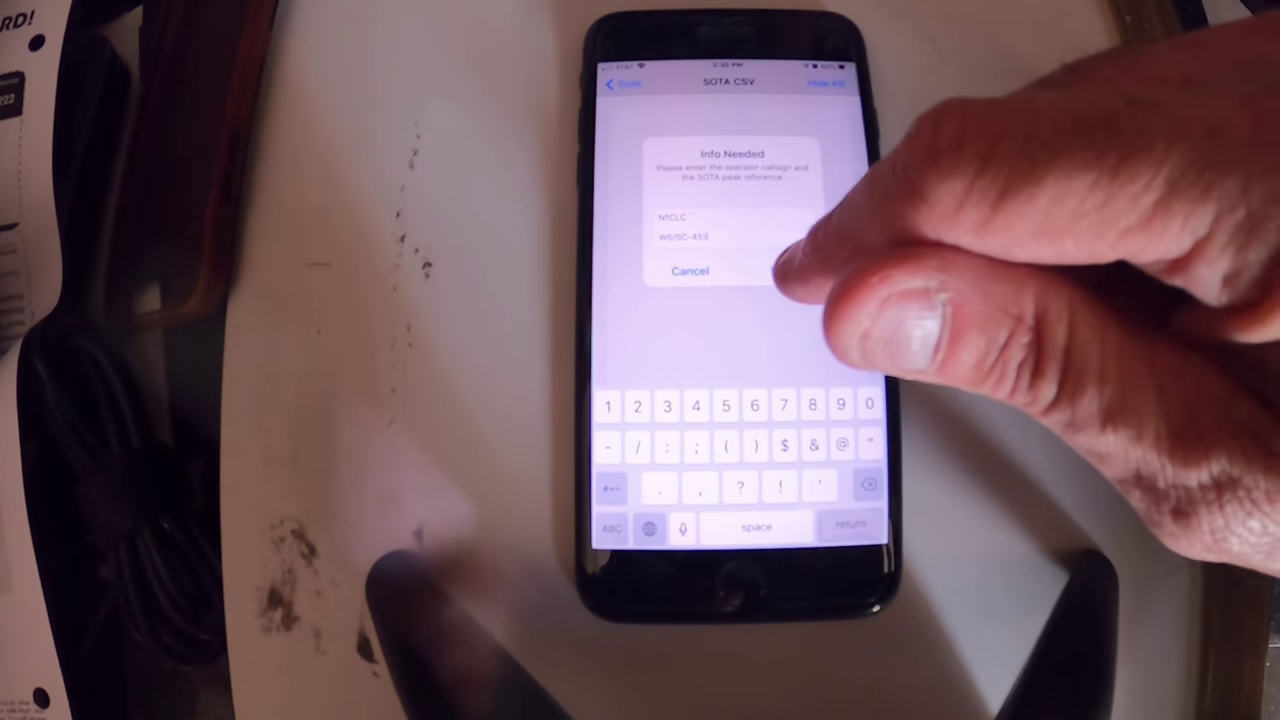
click(783, 270)
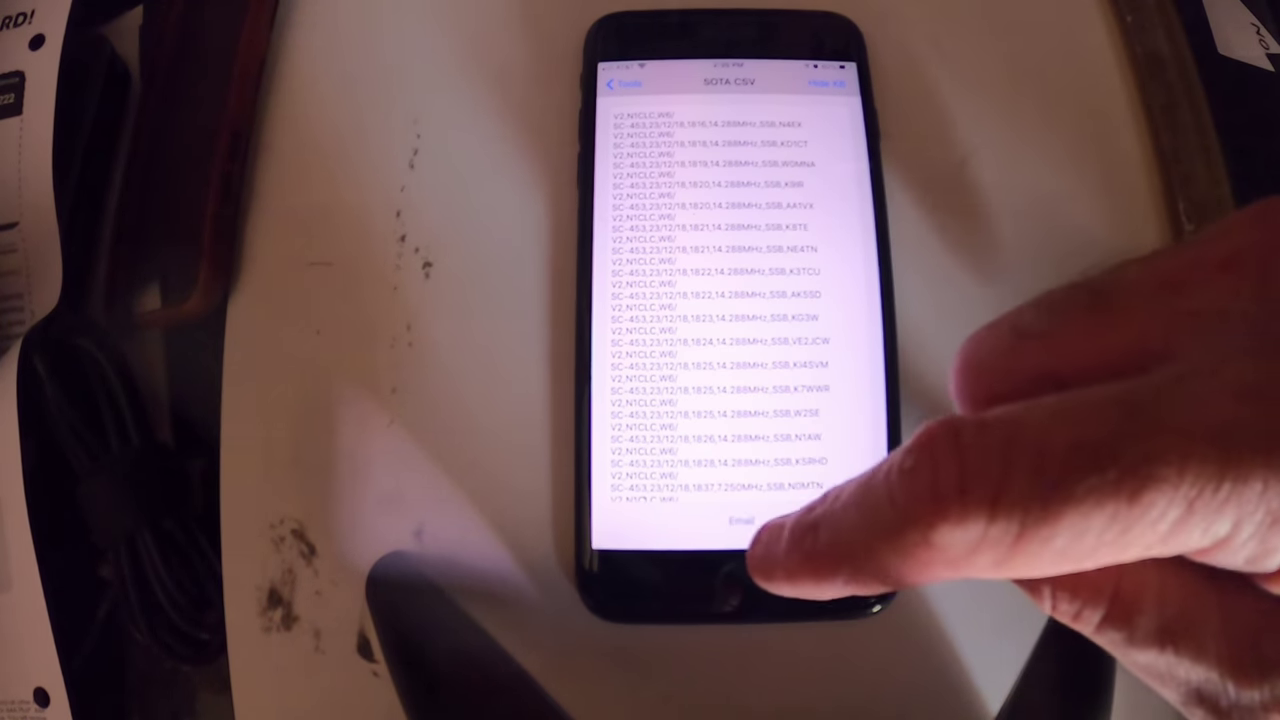
Step: E-mail the SOTA CSV export as the HamLog SOTA CSV Export message
click(741, 521)
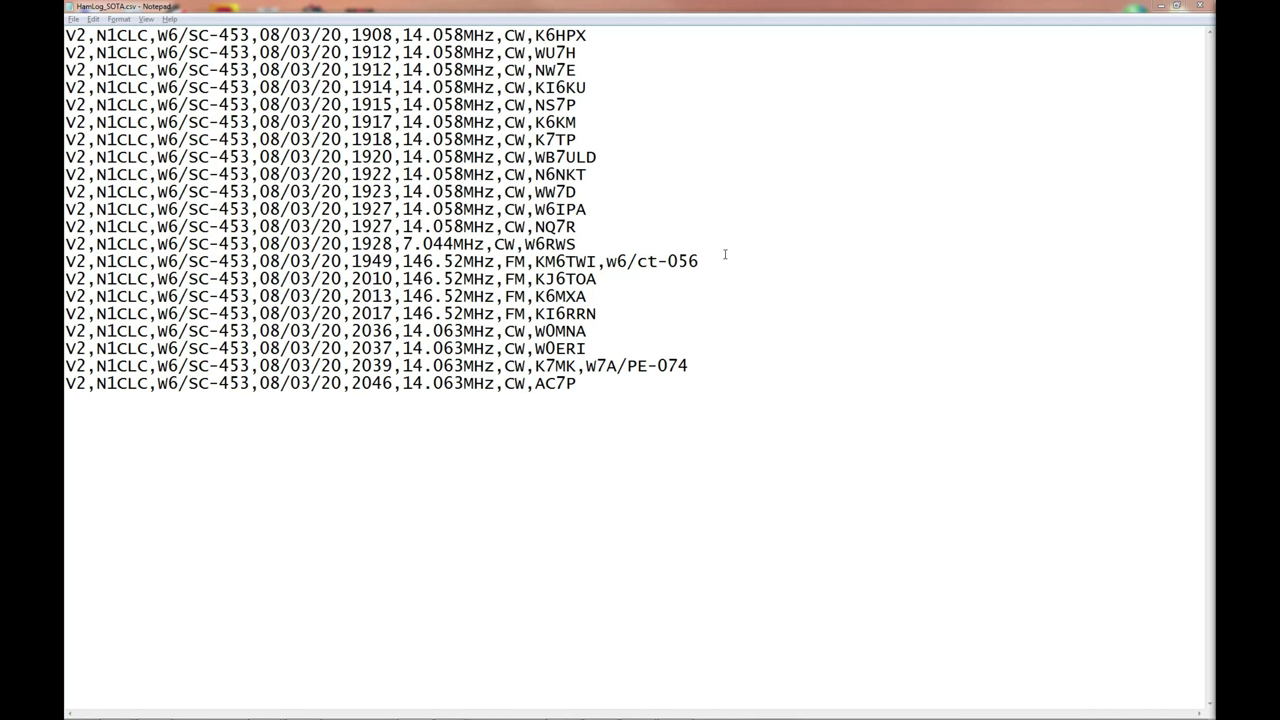
Step: Select the summit-to-summit reference W7A/PE-074 at the end of the K7MK line
drag(586, 366, 690, 366)
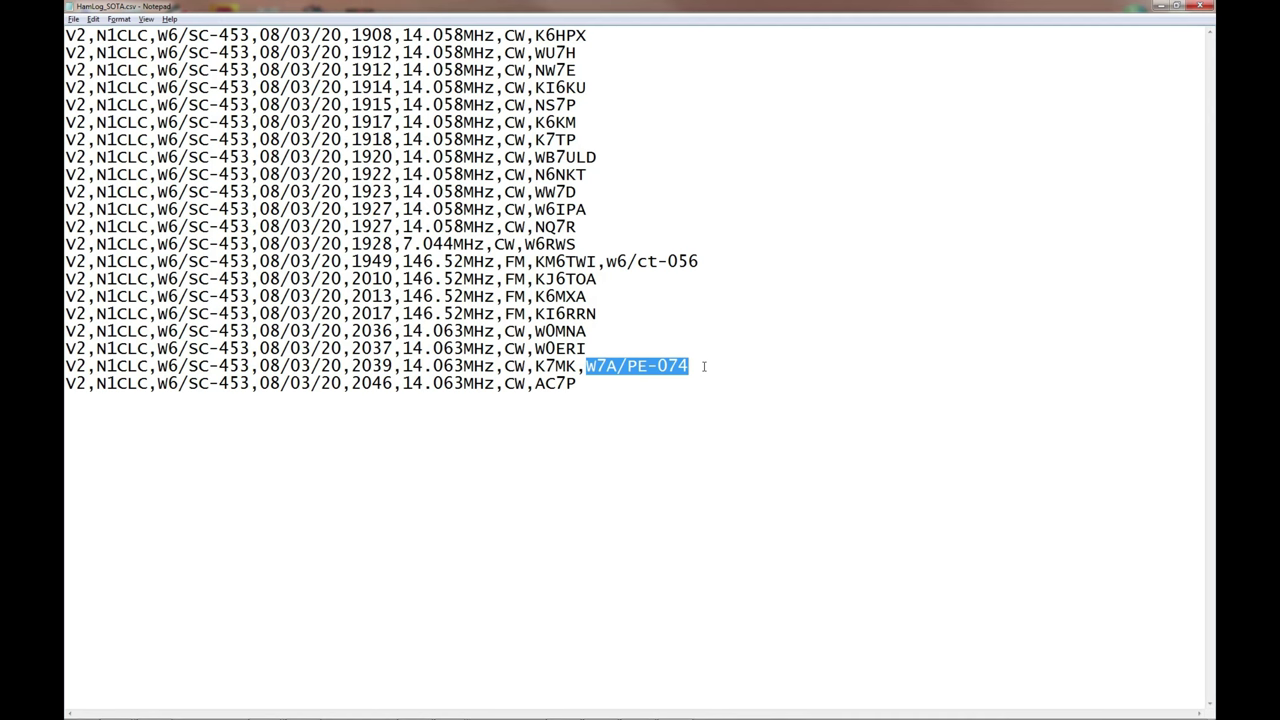
Step: Open HamLog_ADIF.adi in Notepad via Ctrl+O
key(ctrl+o)
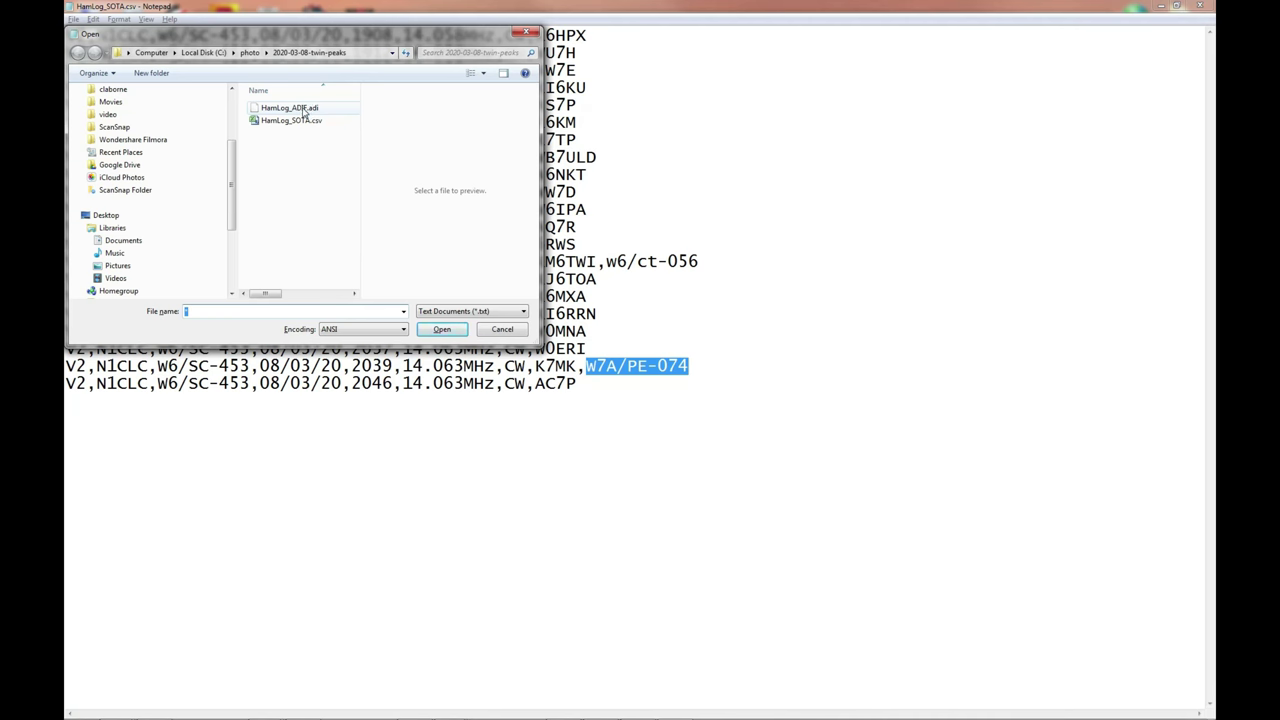
double_click(304, 111)
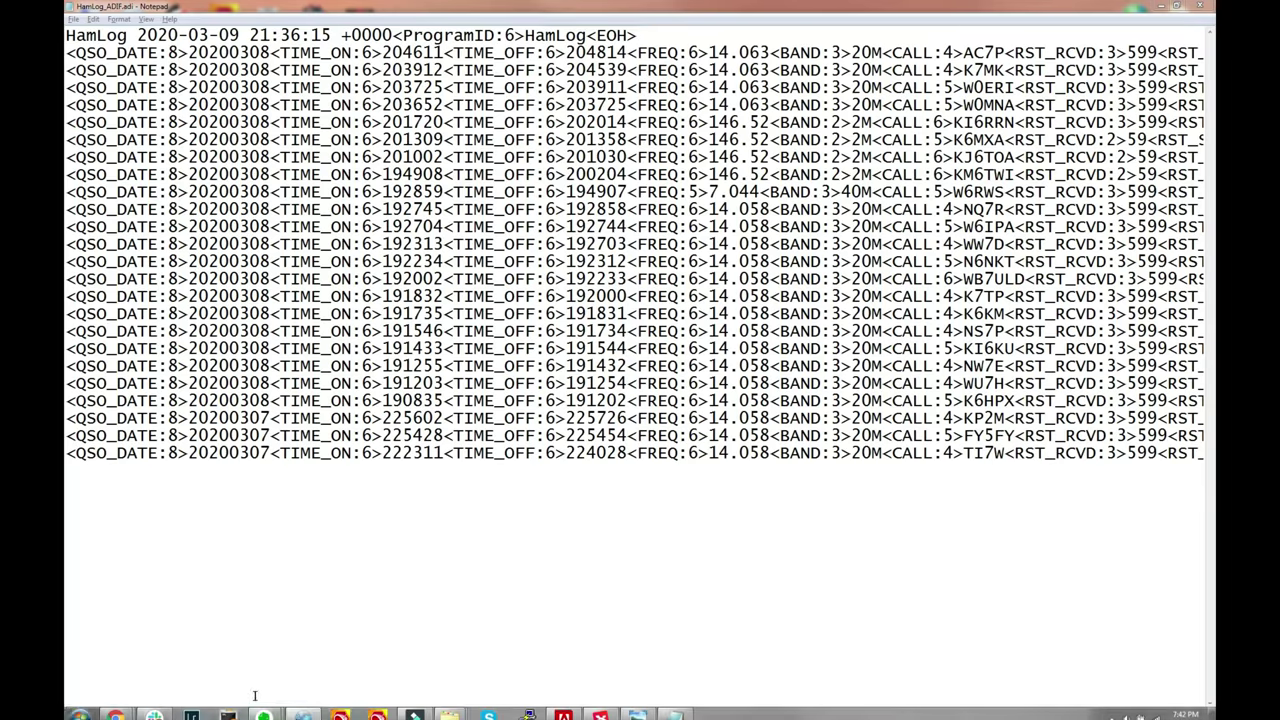
Step: Scroll horizontally to read the ends of the ADIF lines
drag(345, 716, 560, 615)
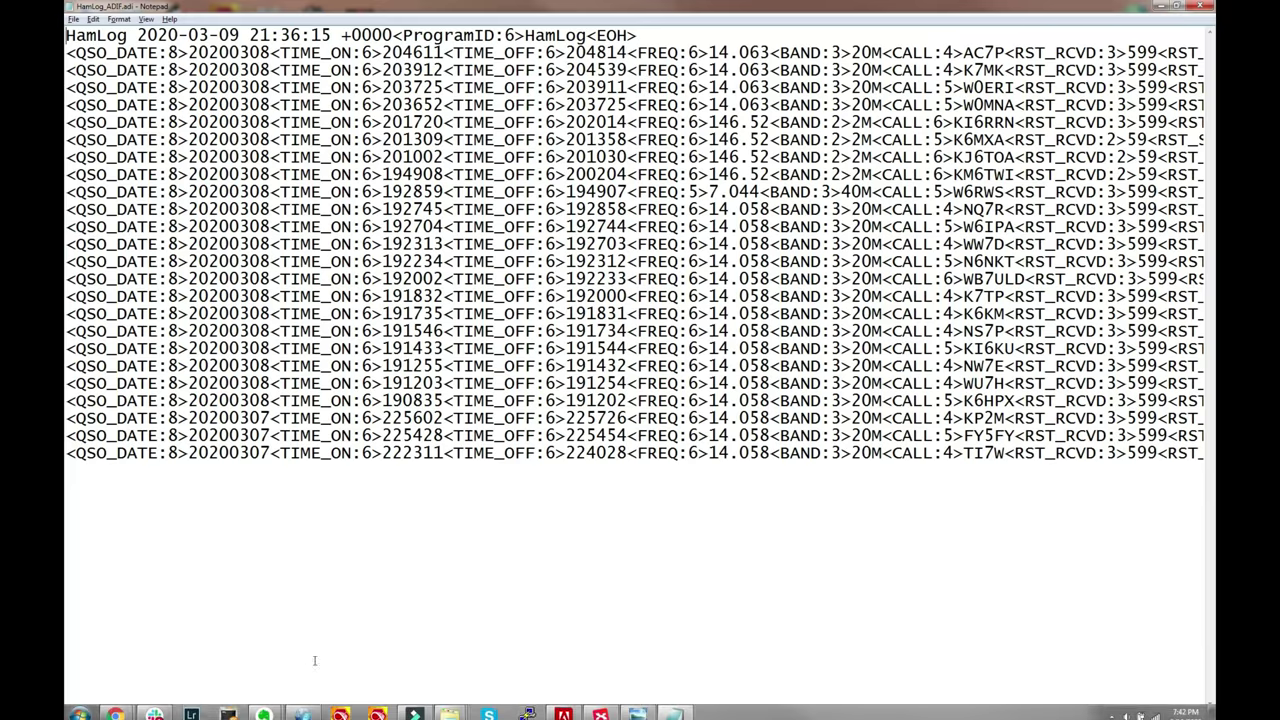
drag(367, 710, 1200, 682)
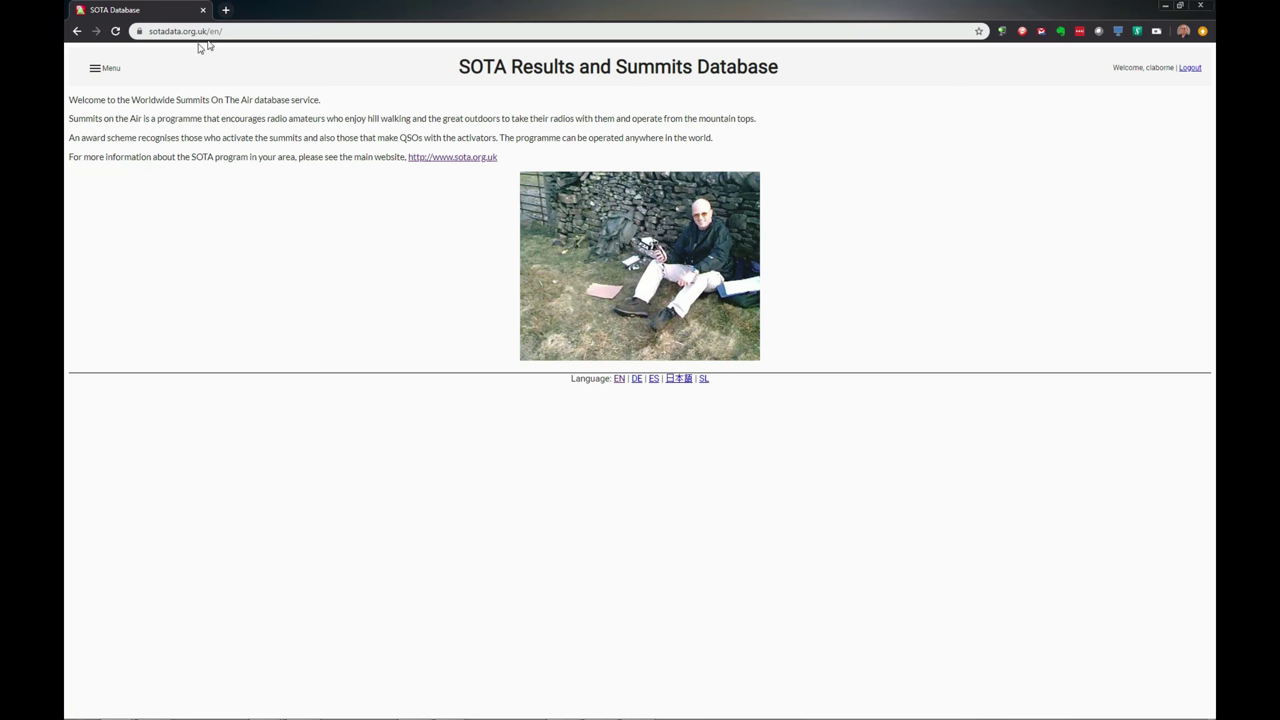
Step: Upload HamLog_SOTA.csv from photo > 2020-03-08-twin-peaks as a bulk CSV activator log
click(98, 69)
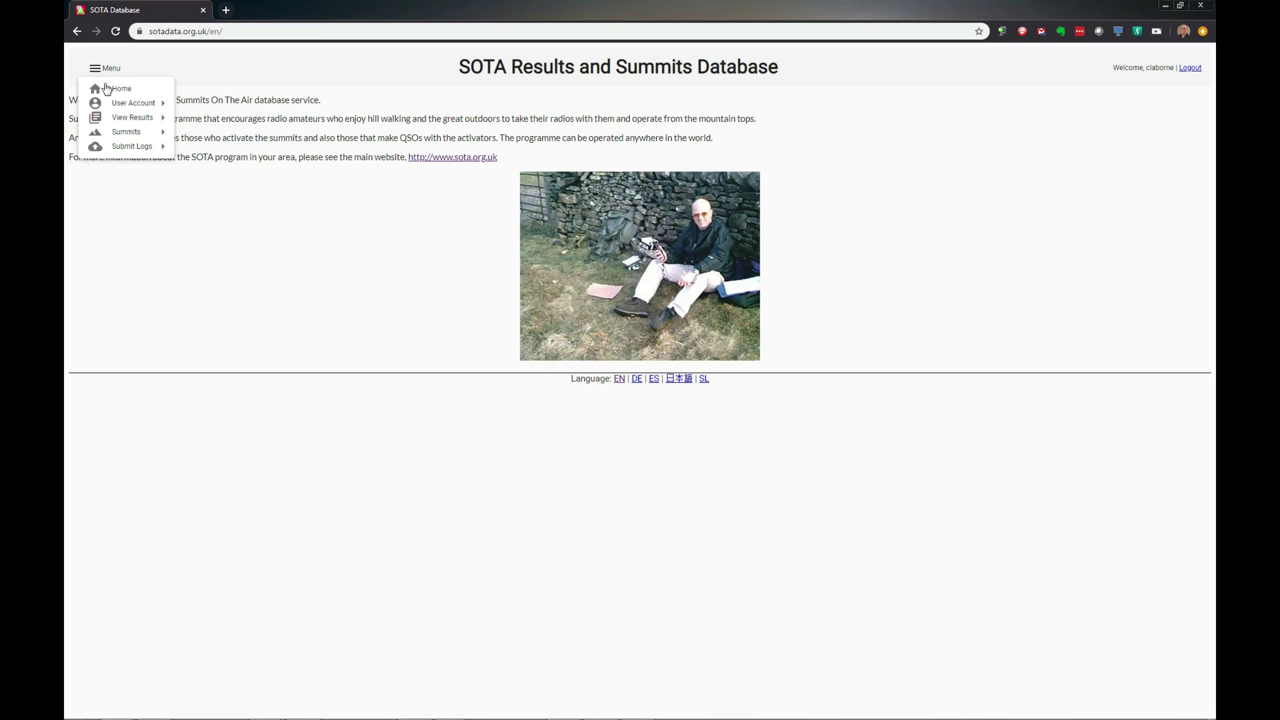
mouse_move(141, 137)
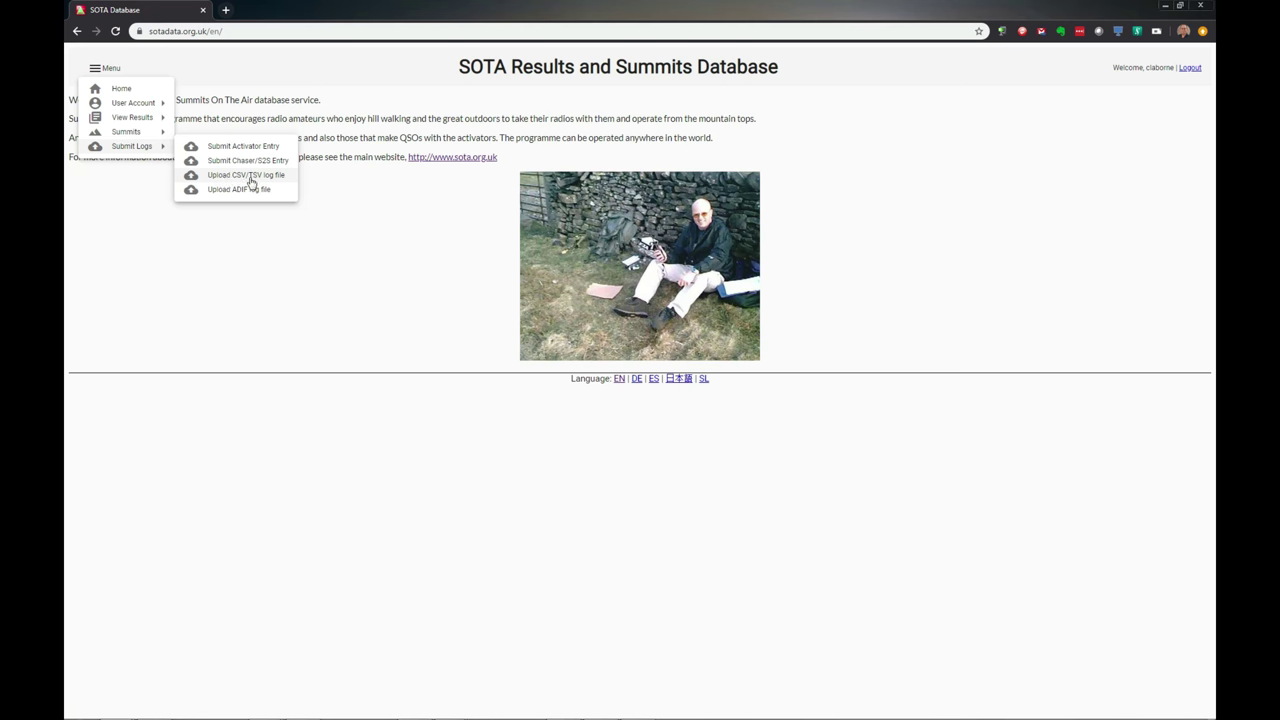
click(280, 178)
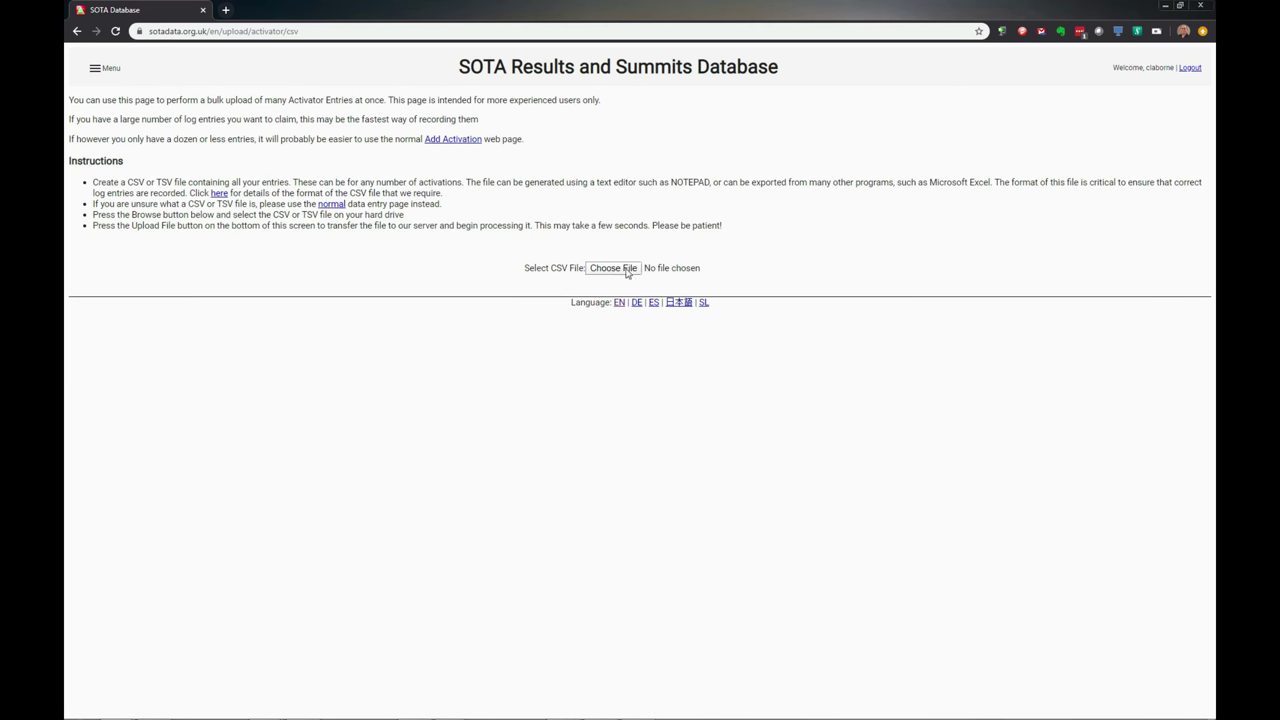
click(622, 268)
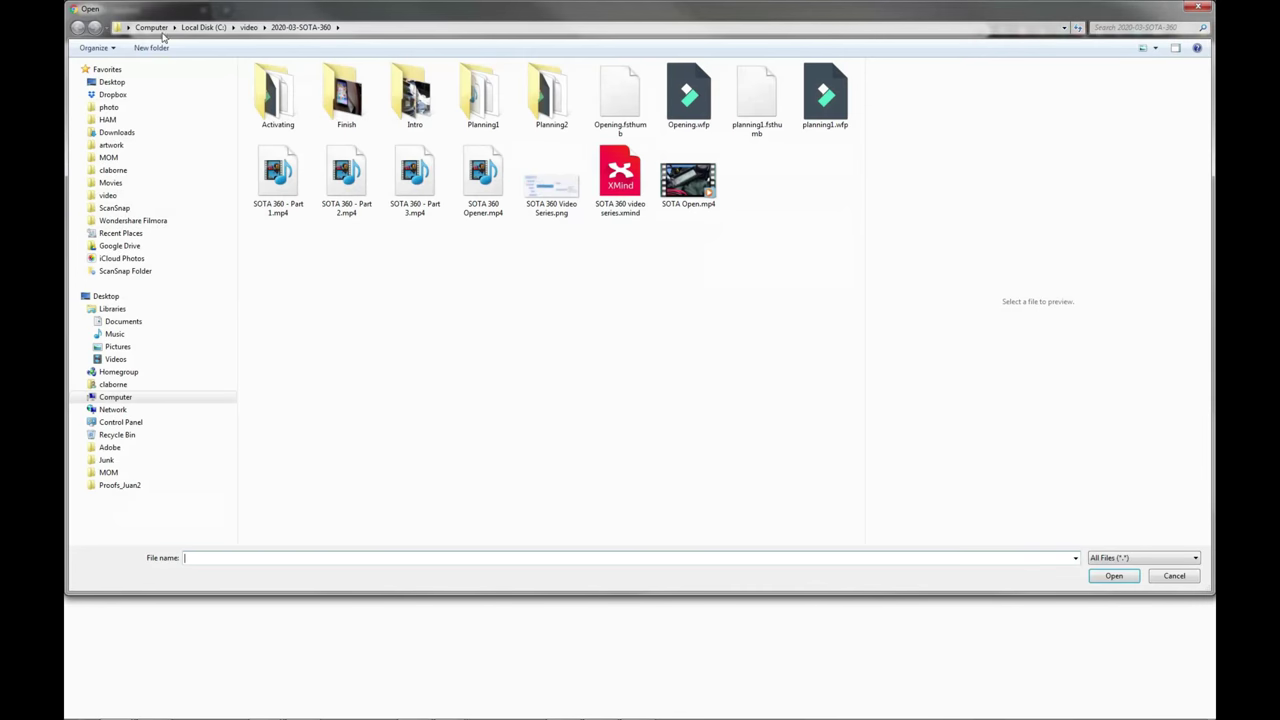
click(108, 107)
double_click(312, 96)
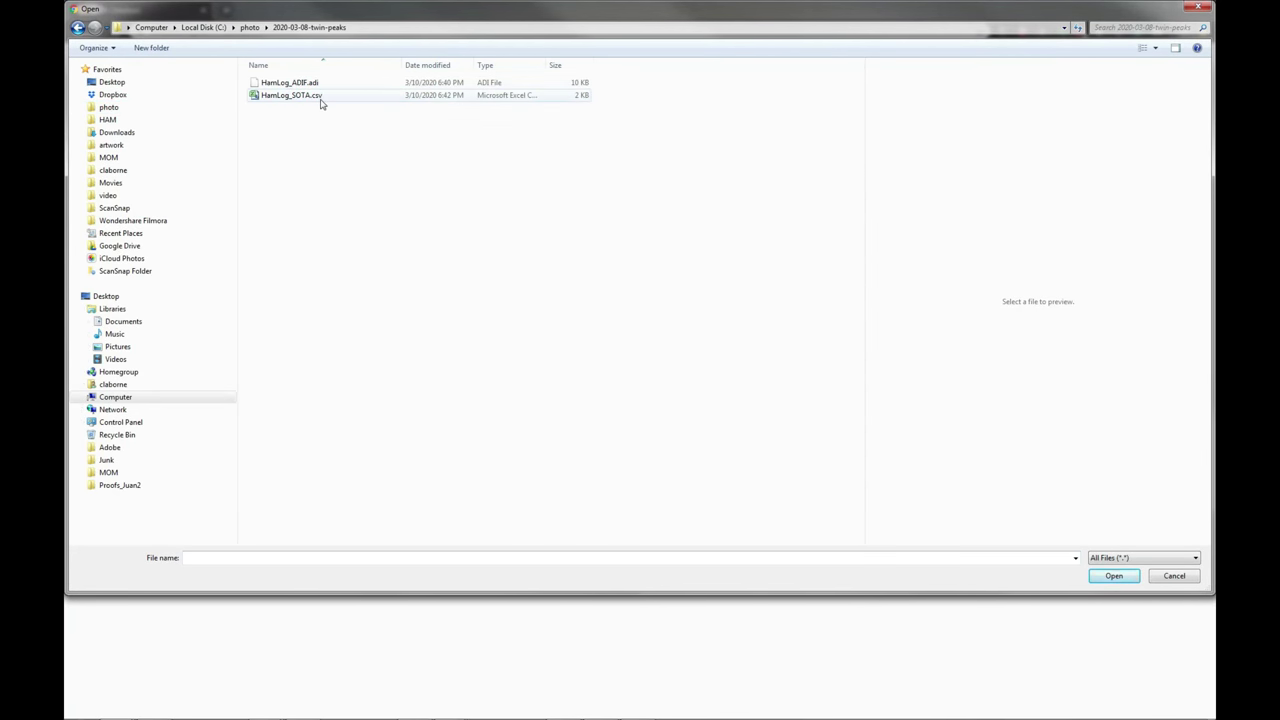
double_click(316, 99)
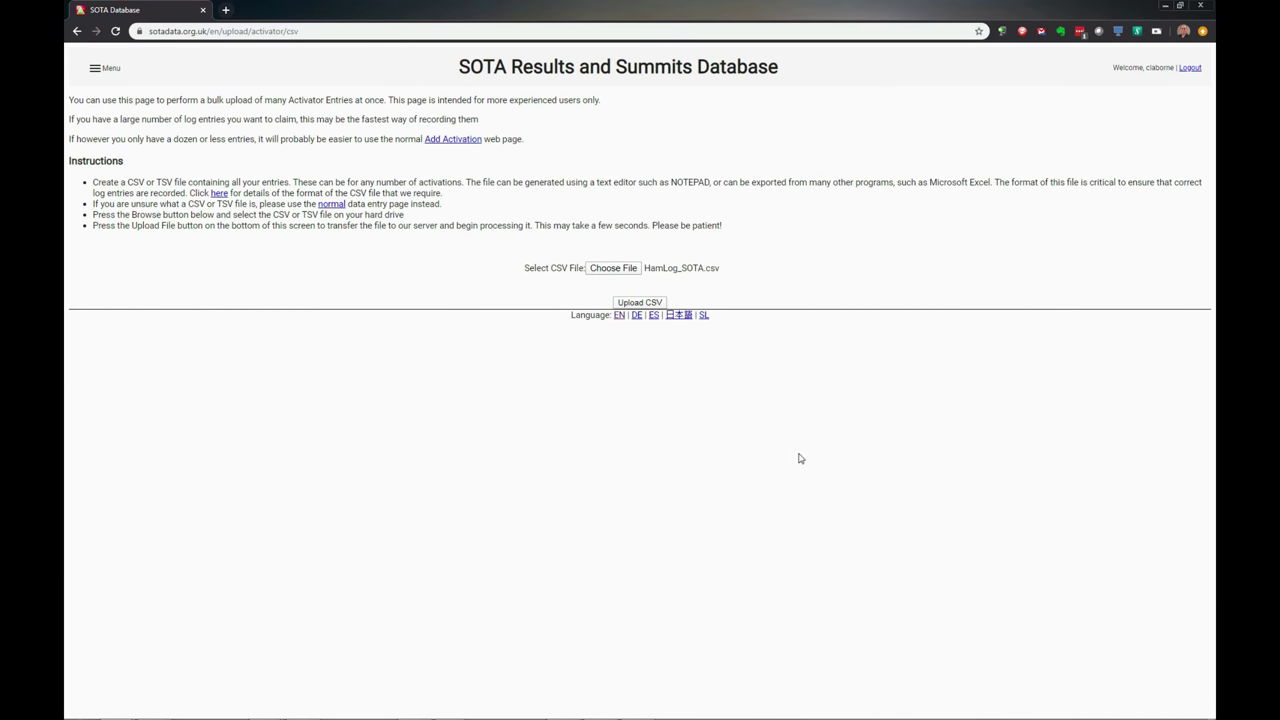
click(652, 304)
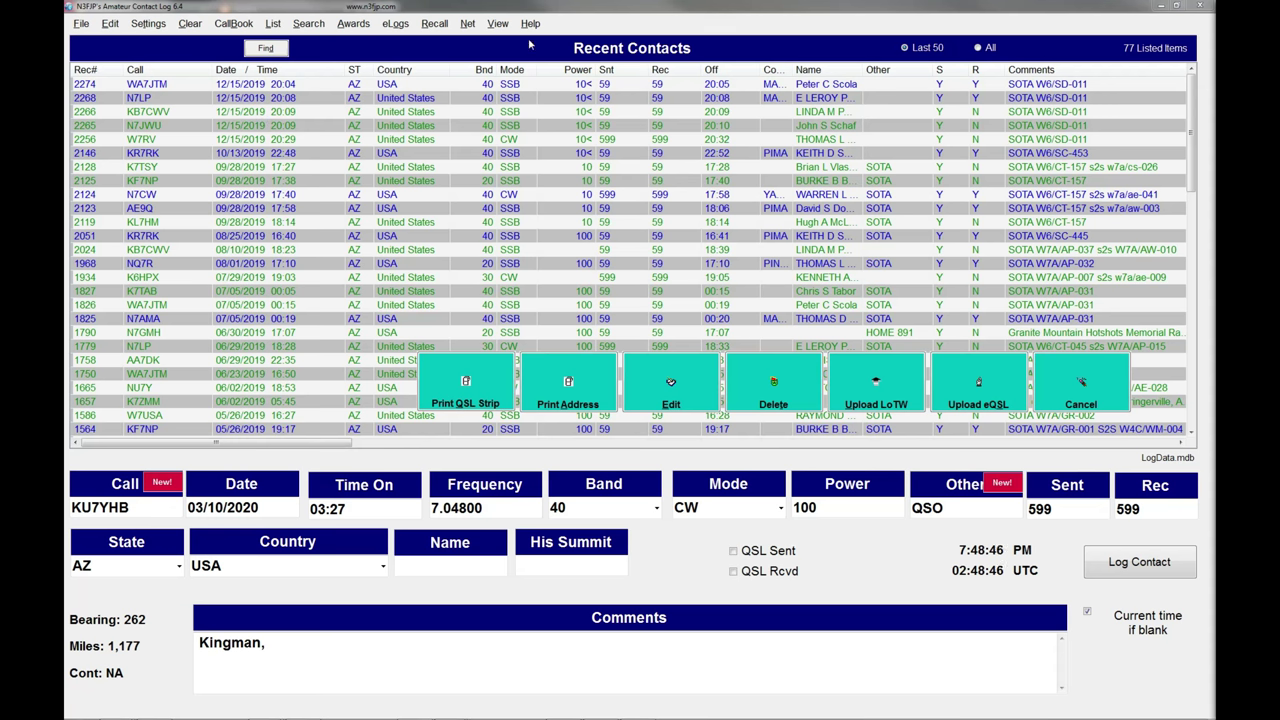
Step: Import HamLog_ADIF.adi from photo > 2020-03-08-twin-peaks and select the newest contact
click(81, 24)
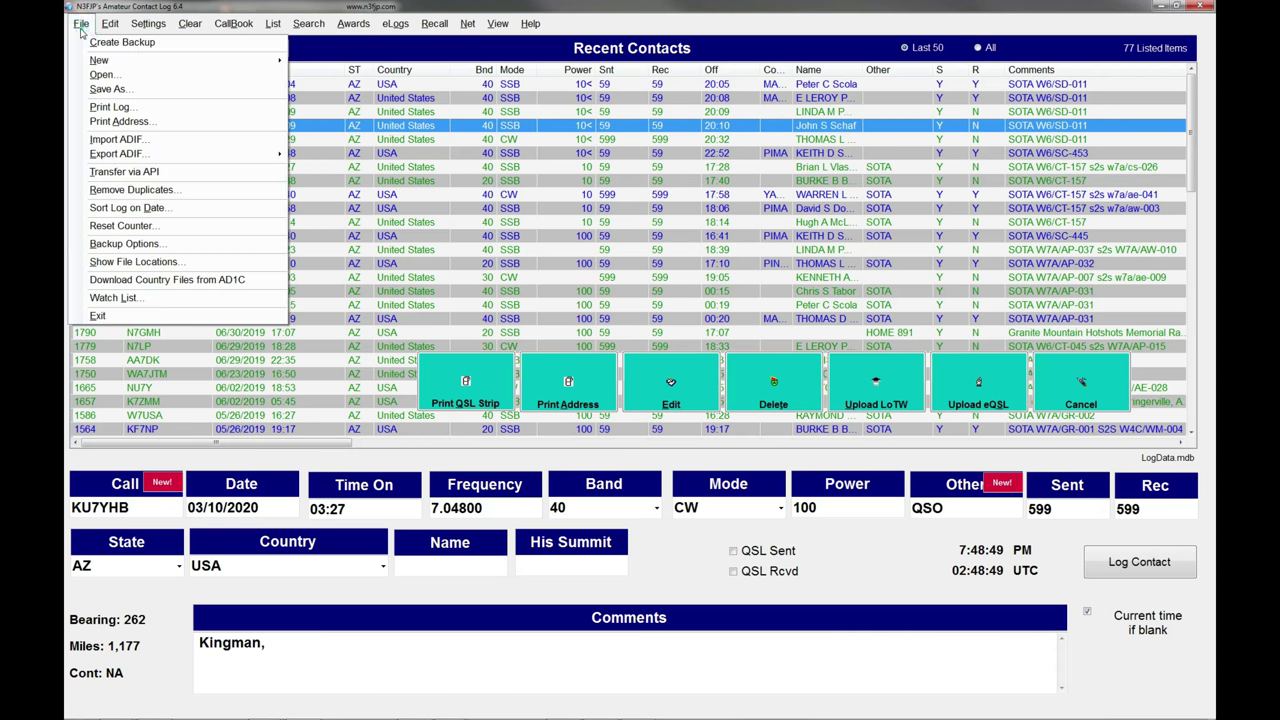
click(117, 140)
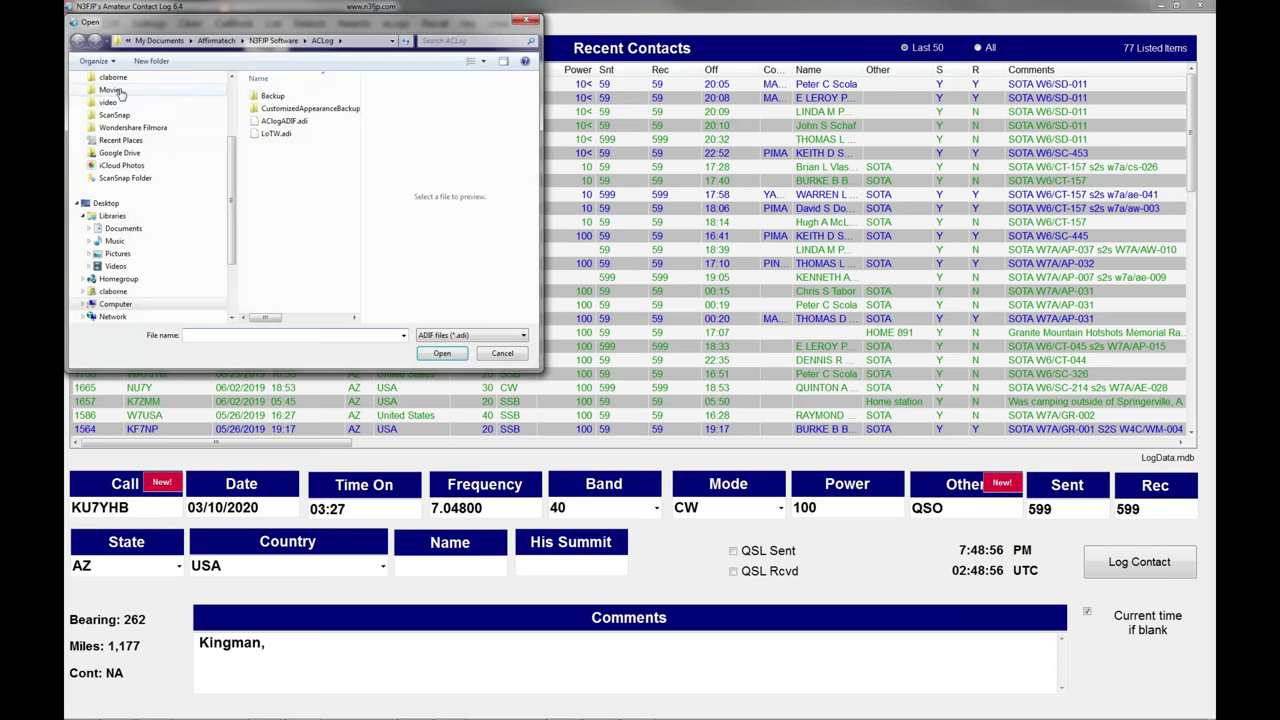
scroll(229, 90, up, 3)
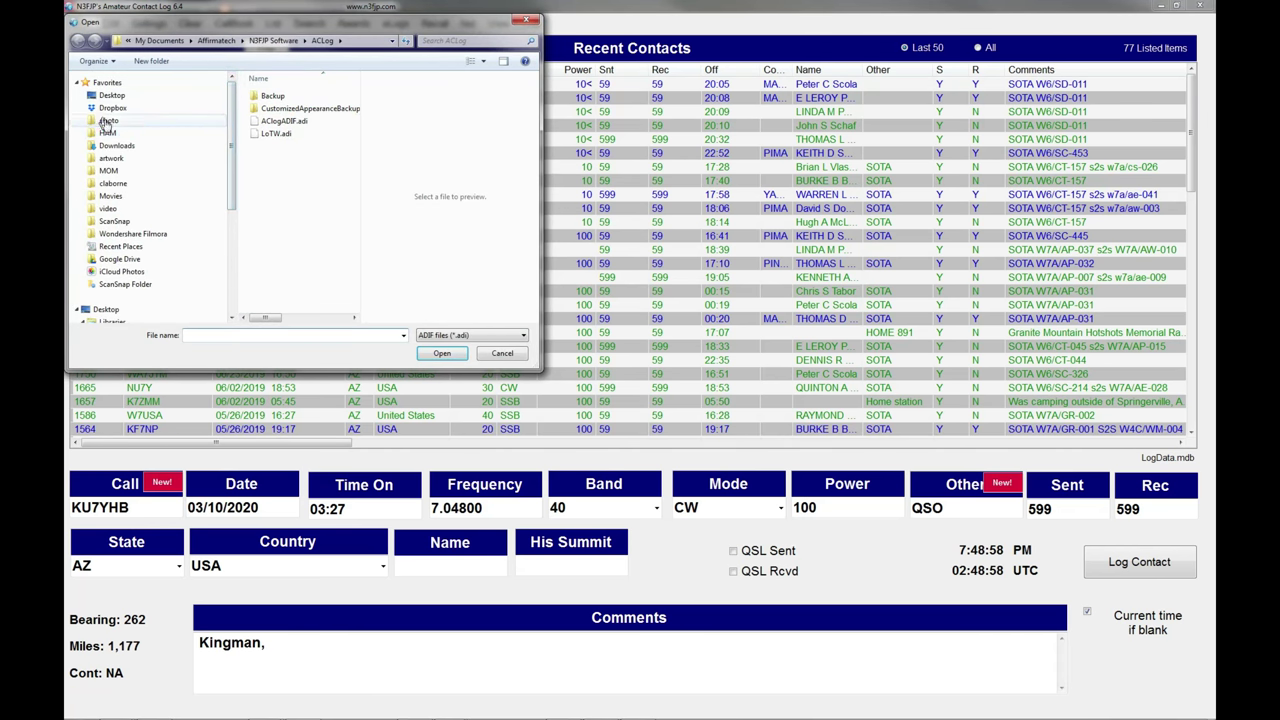
click(108, 121)
double_click(290, 109)
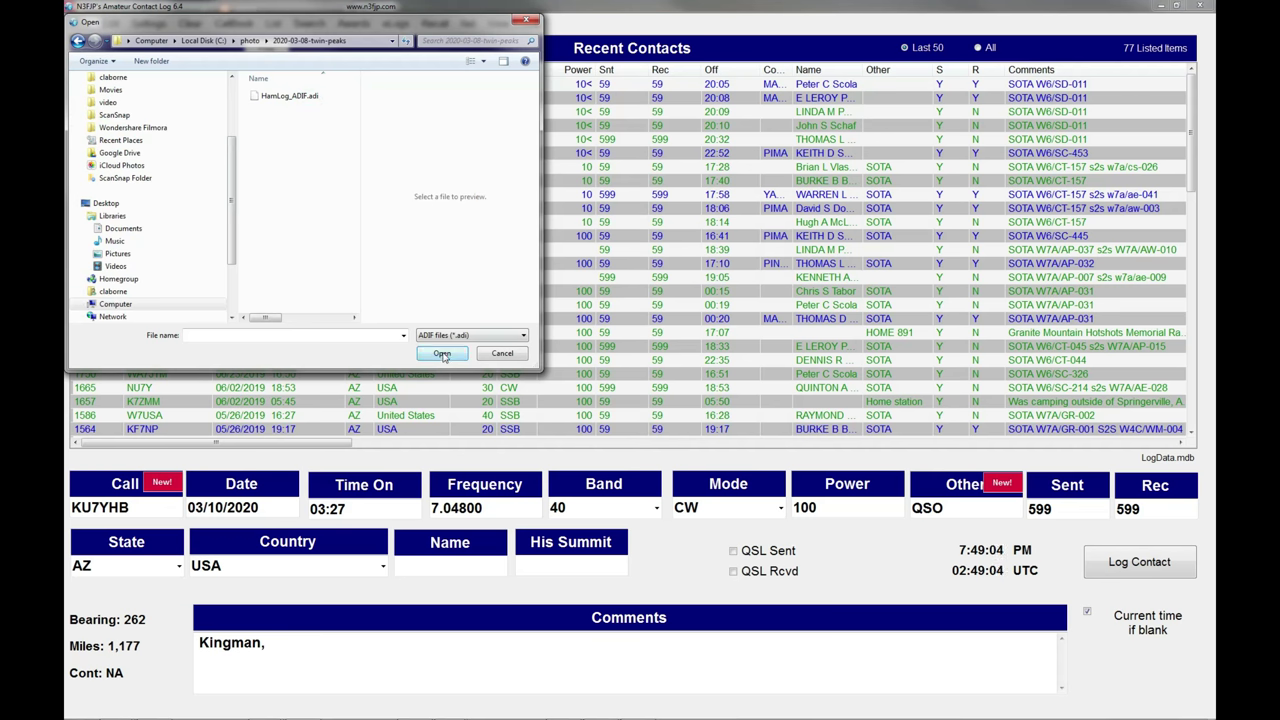
double_click(292, 96)
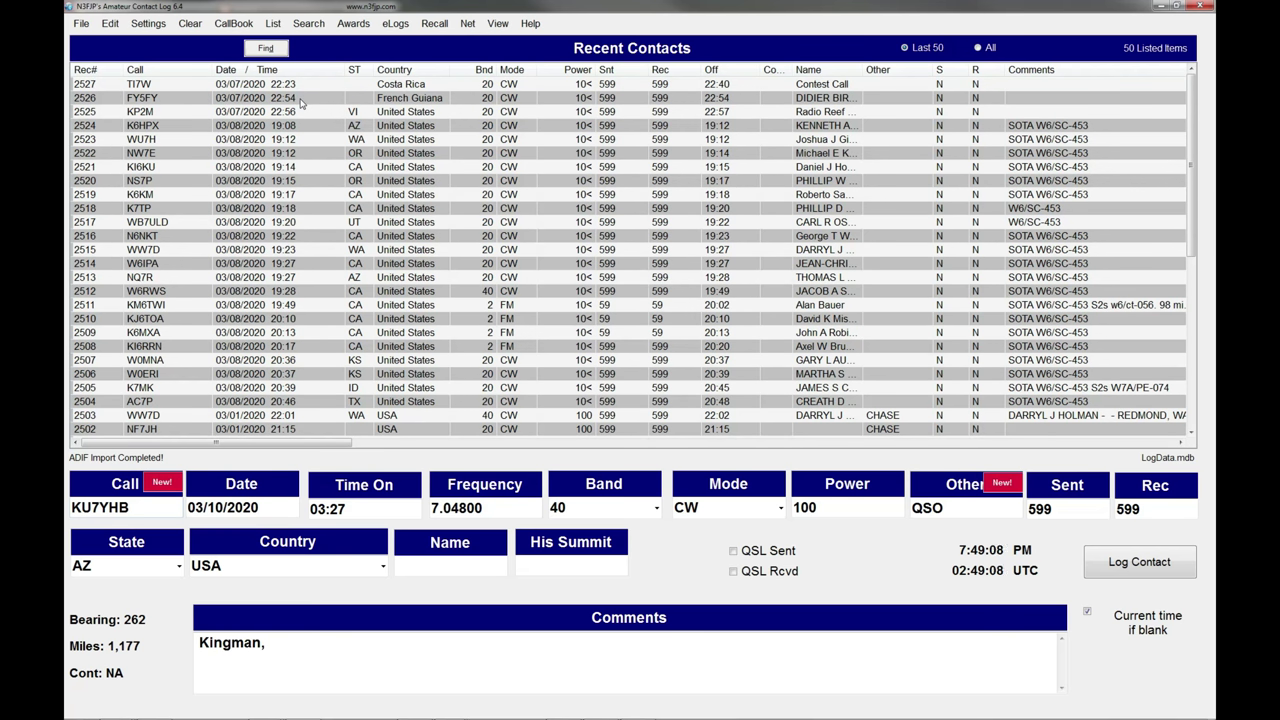
click(92, 86)
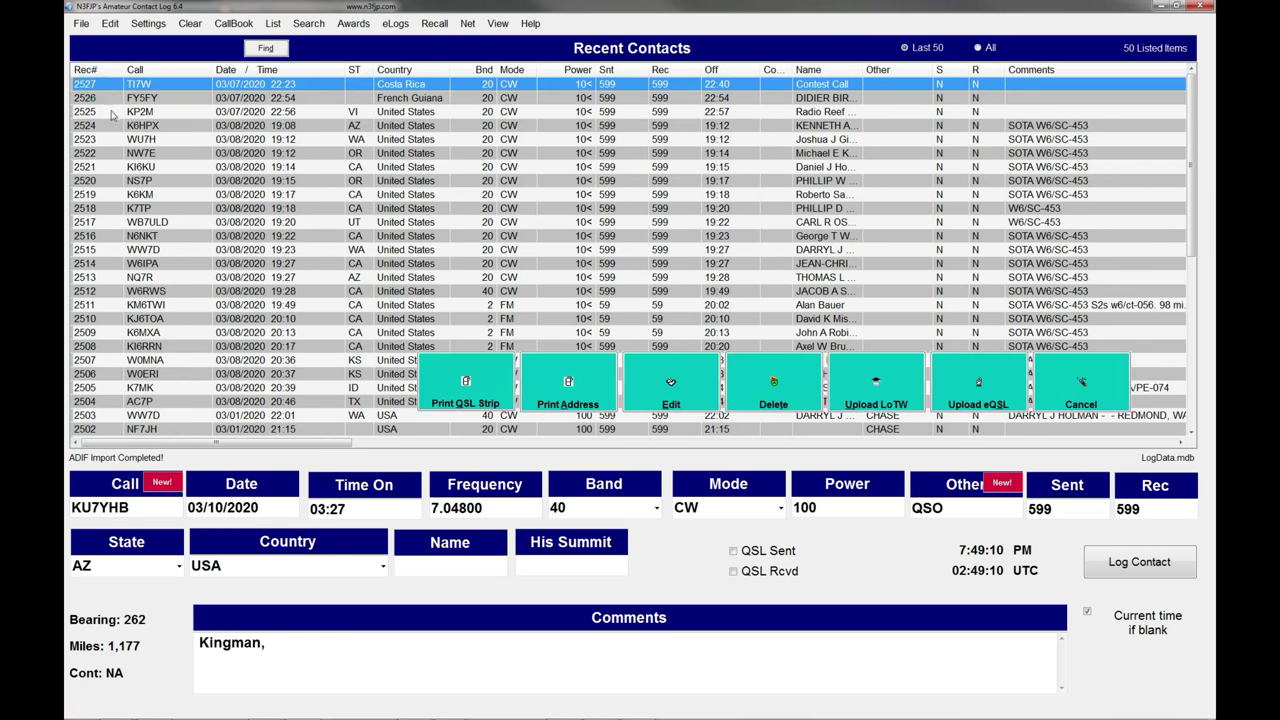
Step: Extend the selection from row 2527 down to record 2497 and open the eLogs menu
scroll(112, 116, down, 6)
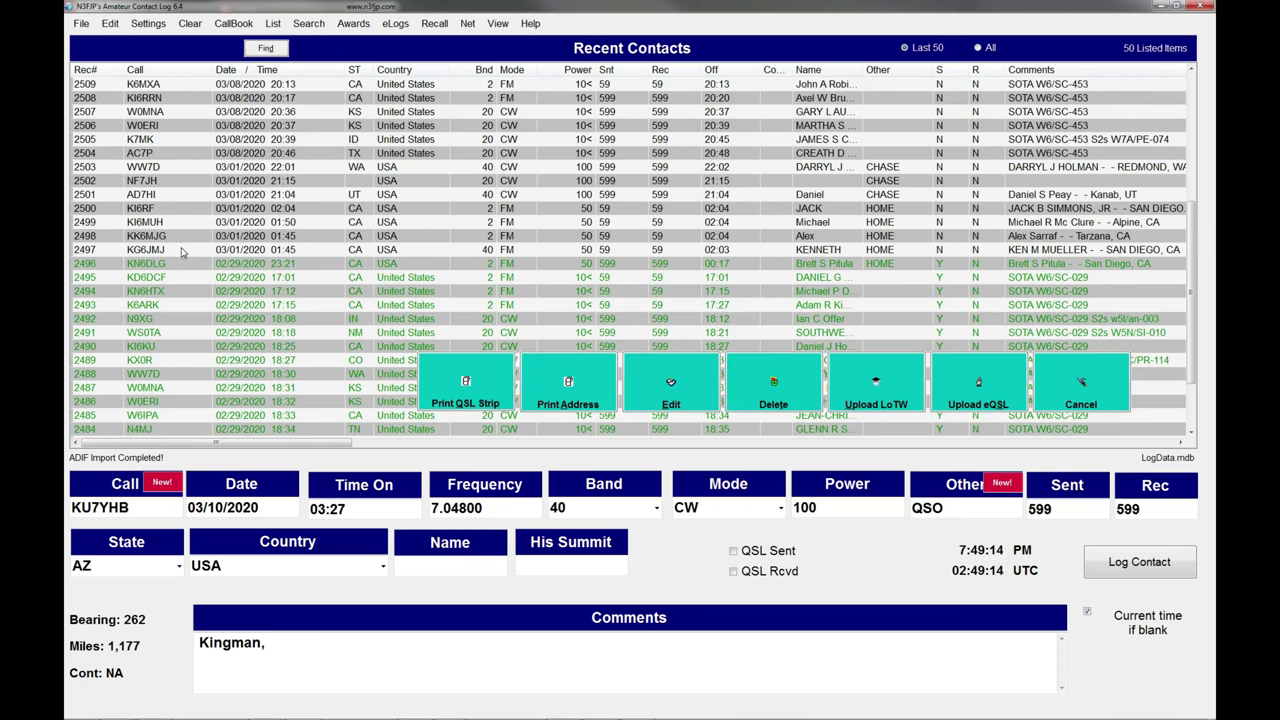
shift+click(182, 251)
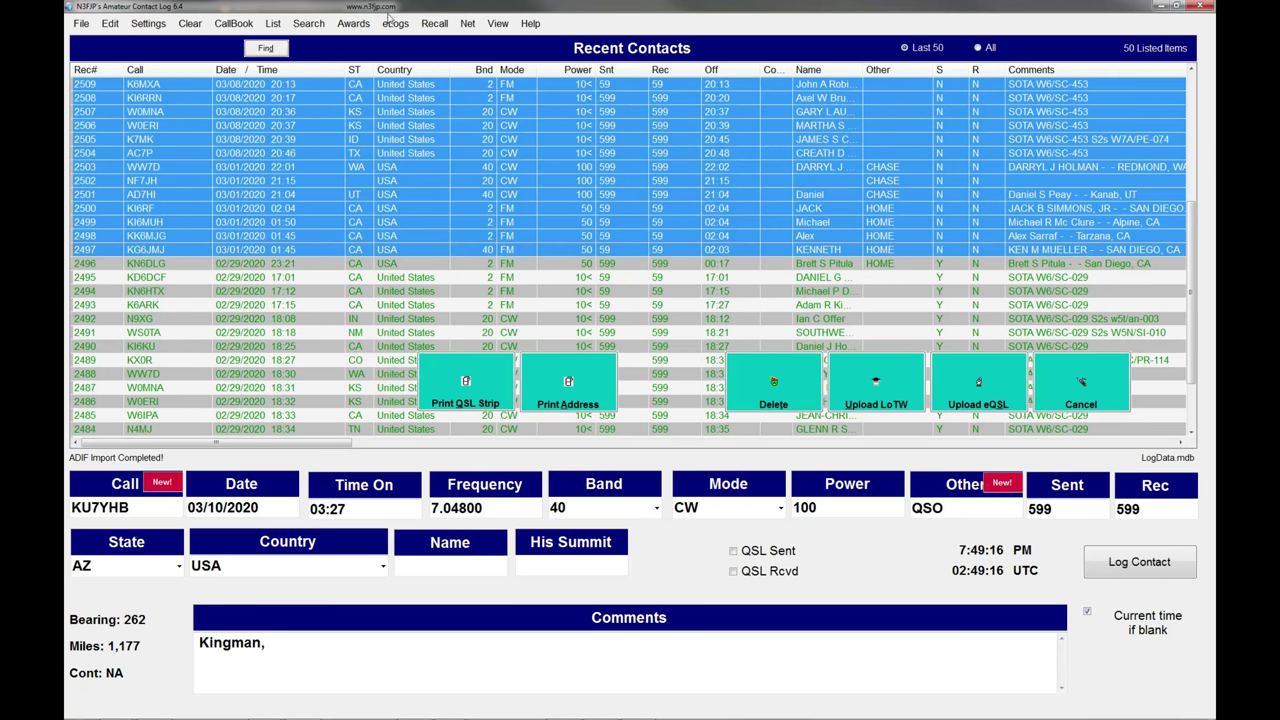
click(400, 27)
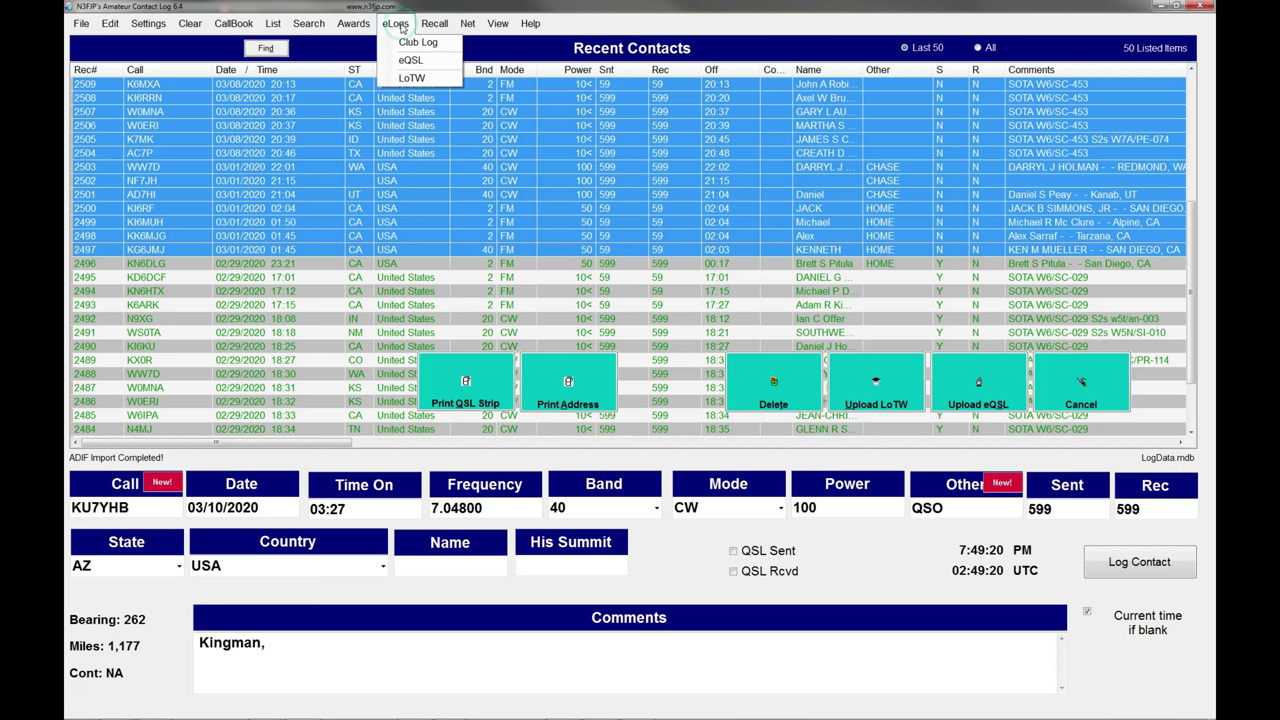
Step: Start signing the selected contacts for LoTW, then cancel and close the LoTW Manager
click(413, 79)
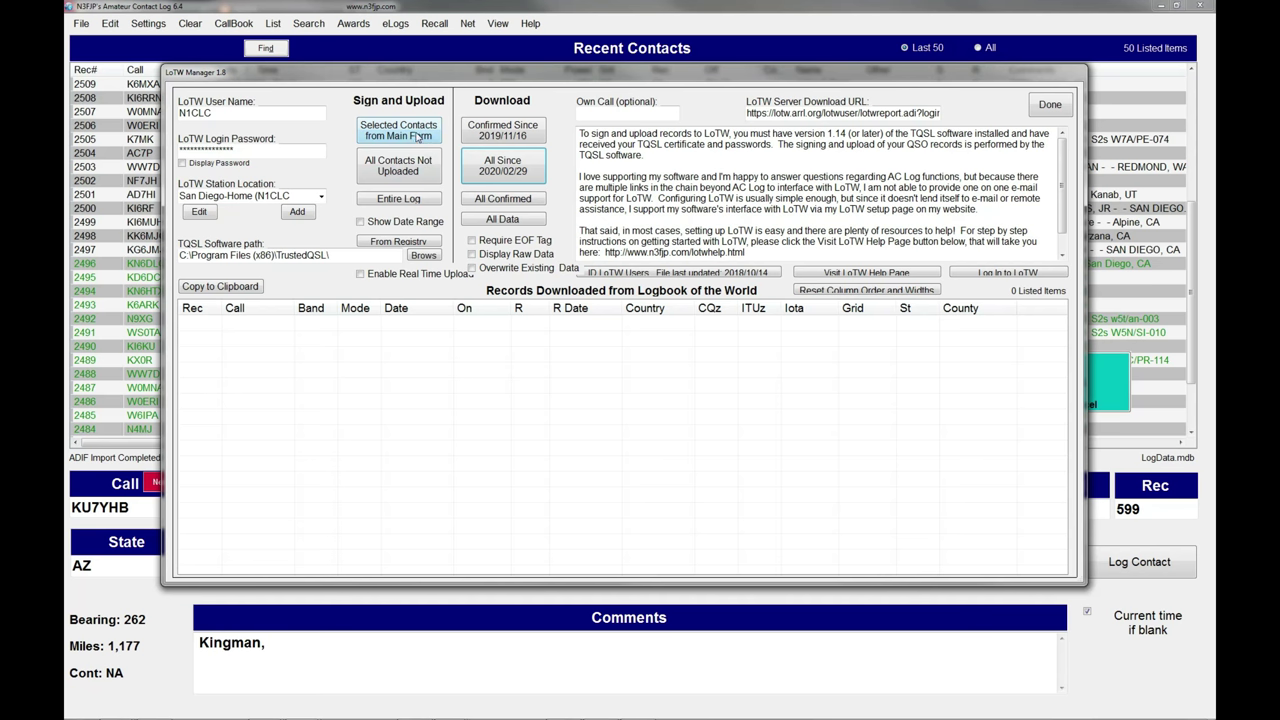
click(413, 136)
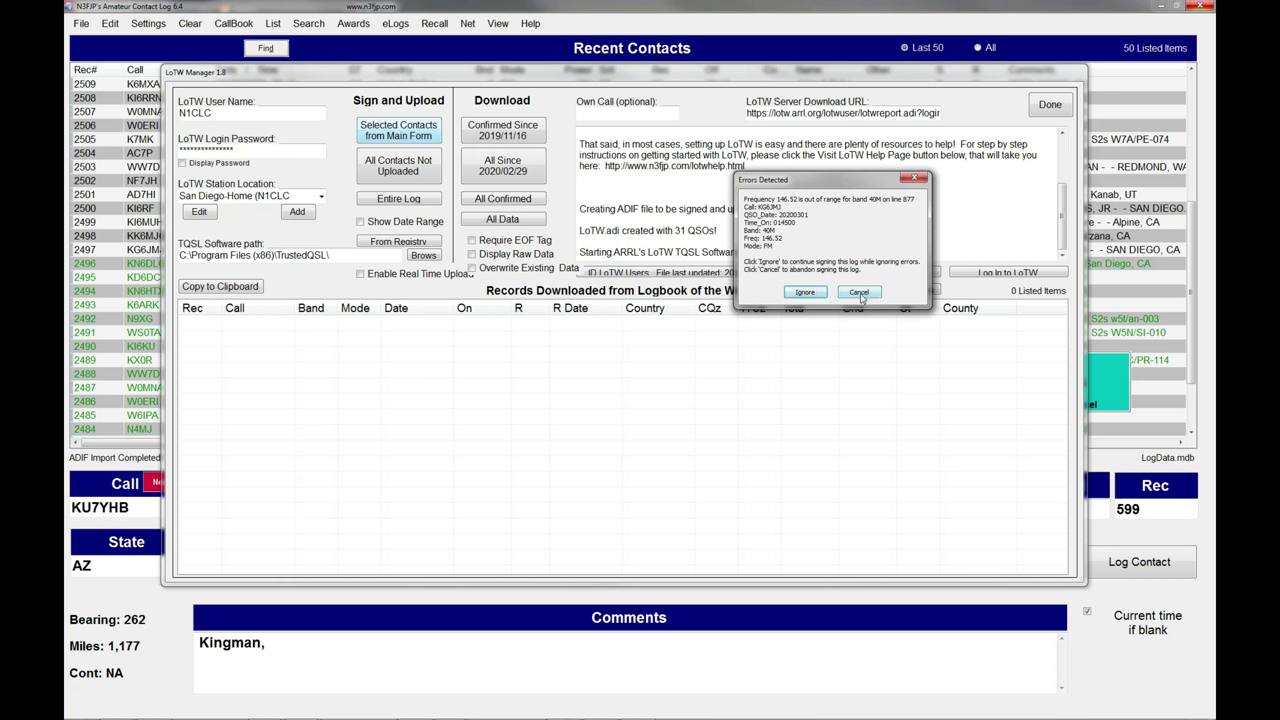
click(859, 293)
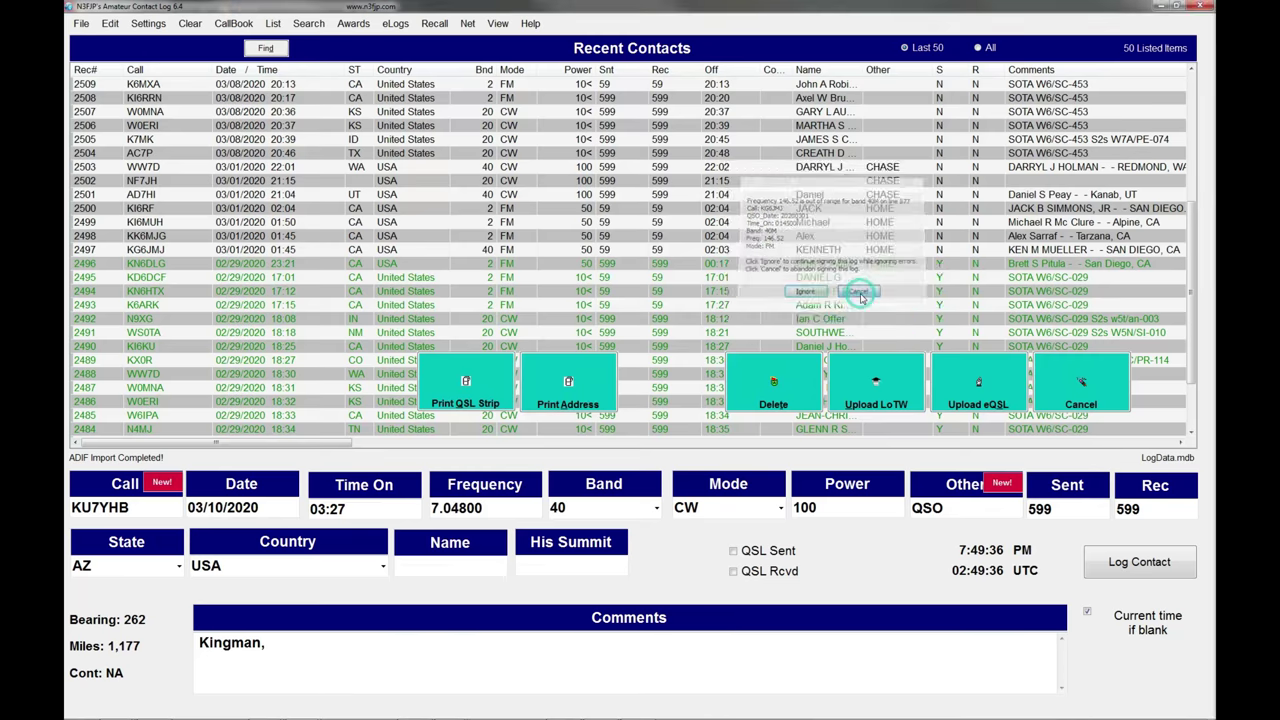
click(1050, 106)
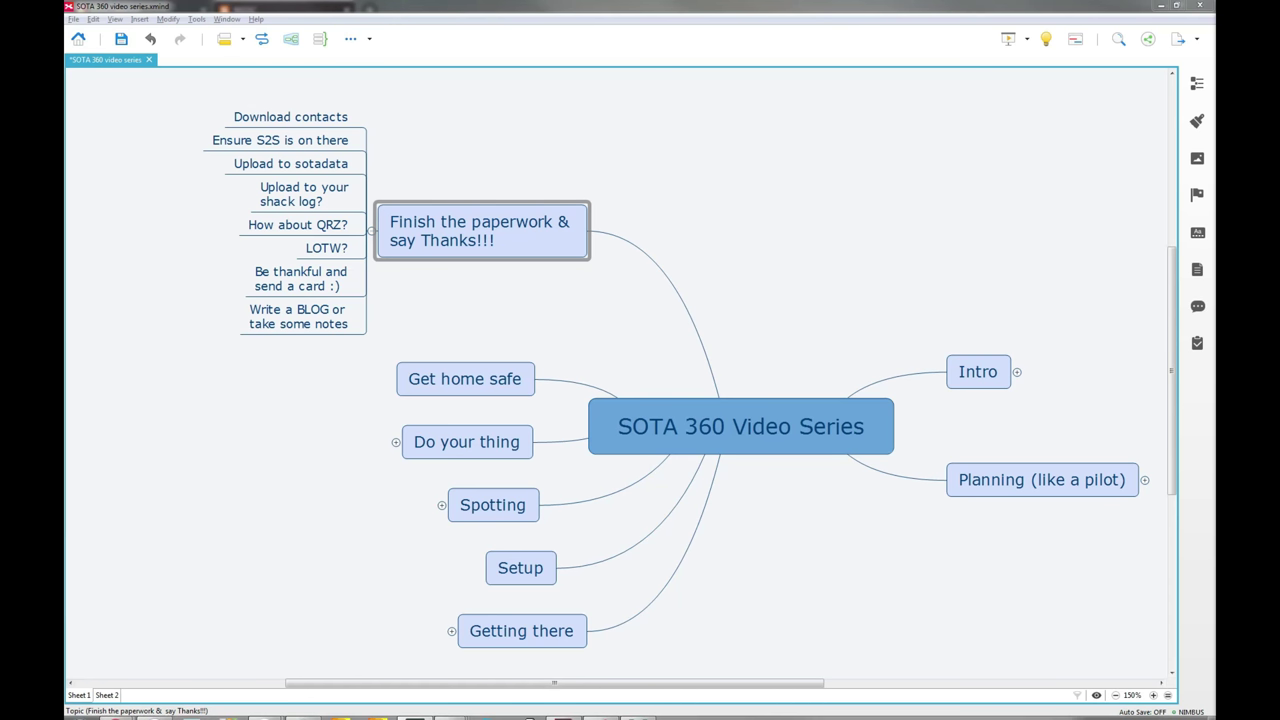
Step: Leave the XMind paperwork checklist and bring the sotamaps.org page in Chrome to the front
mouse_move(641, 712)
click(641, 712)
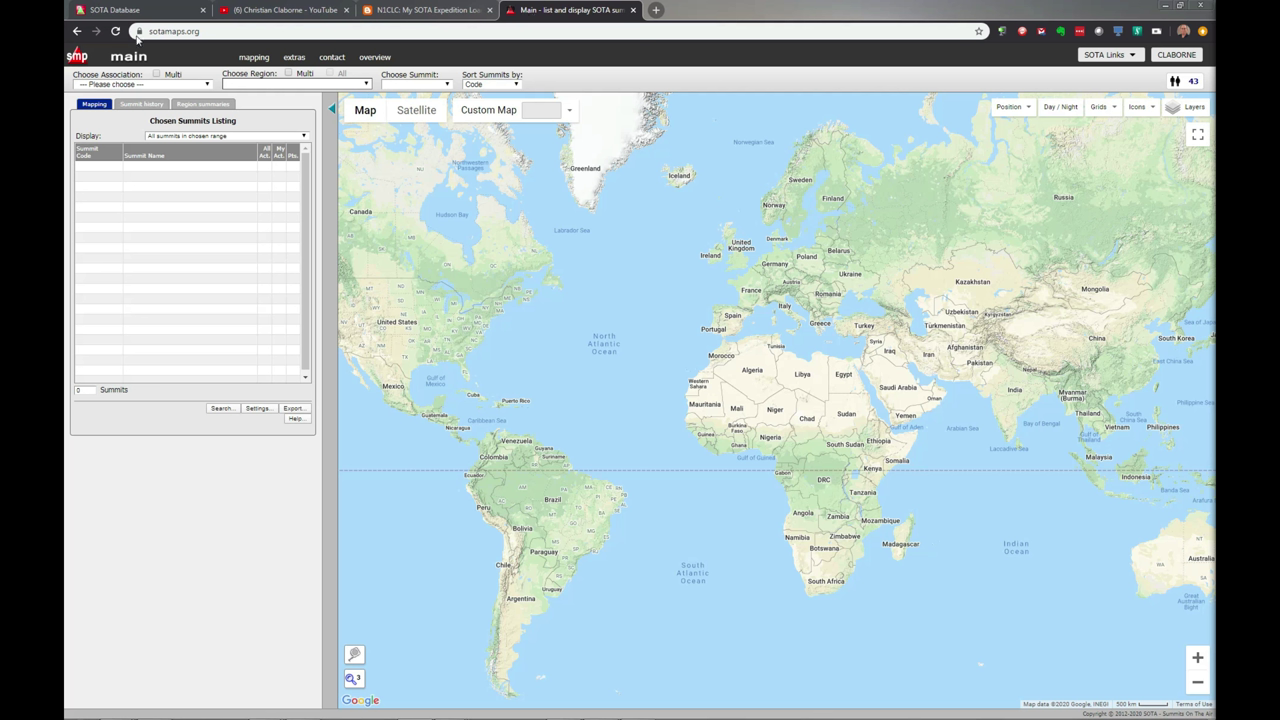
Step: Choose 'activations mapping page' from the sotamaps.org mapping menu
click(175, 31)
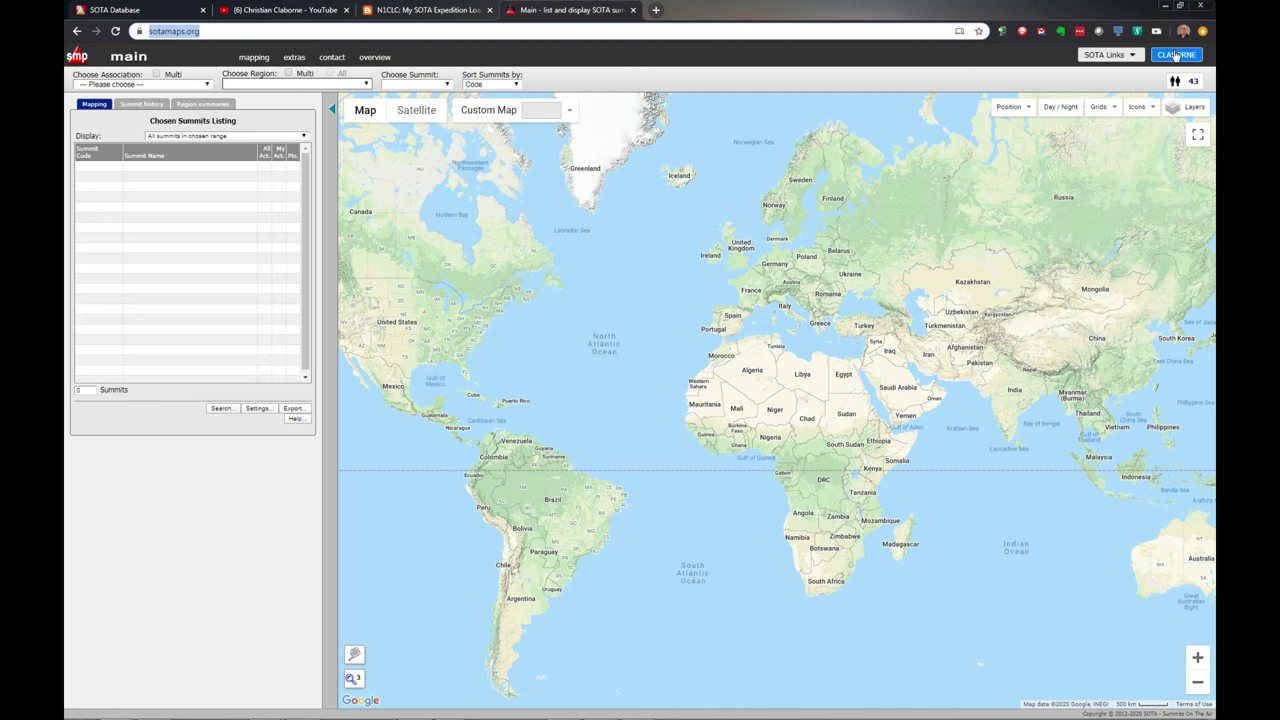
click(259, 58)
click(257, 58)
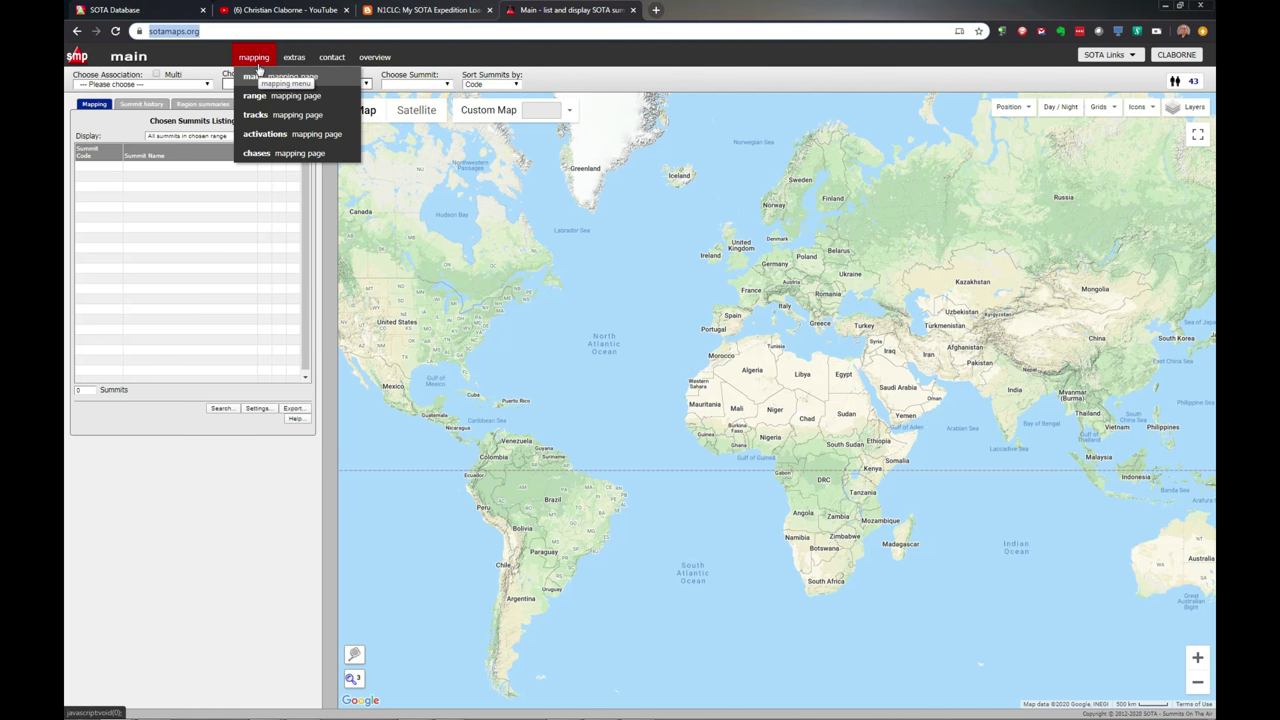
click(273, 139)
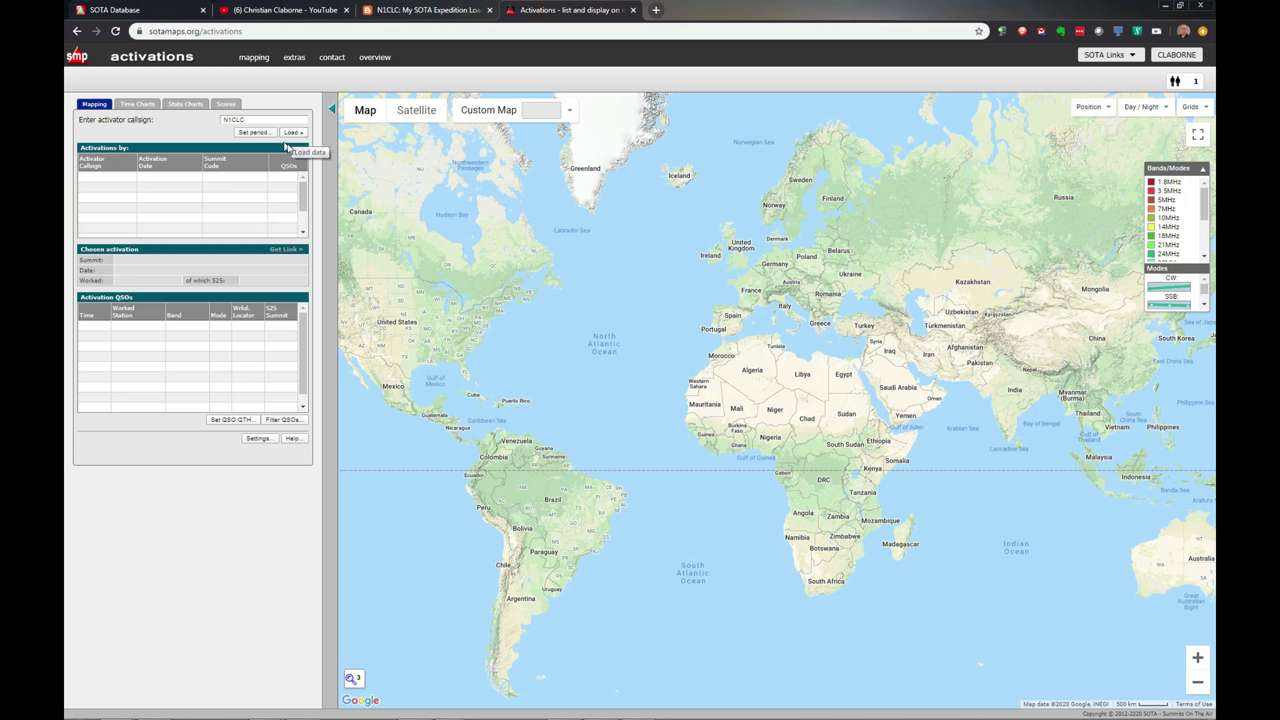
Step: Load the activator's activations onto the map and view the Baker Butte summit details
click(293, 133)
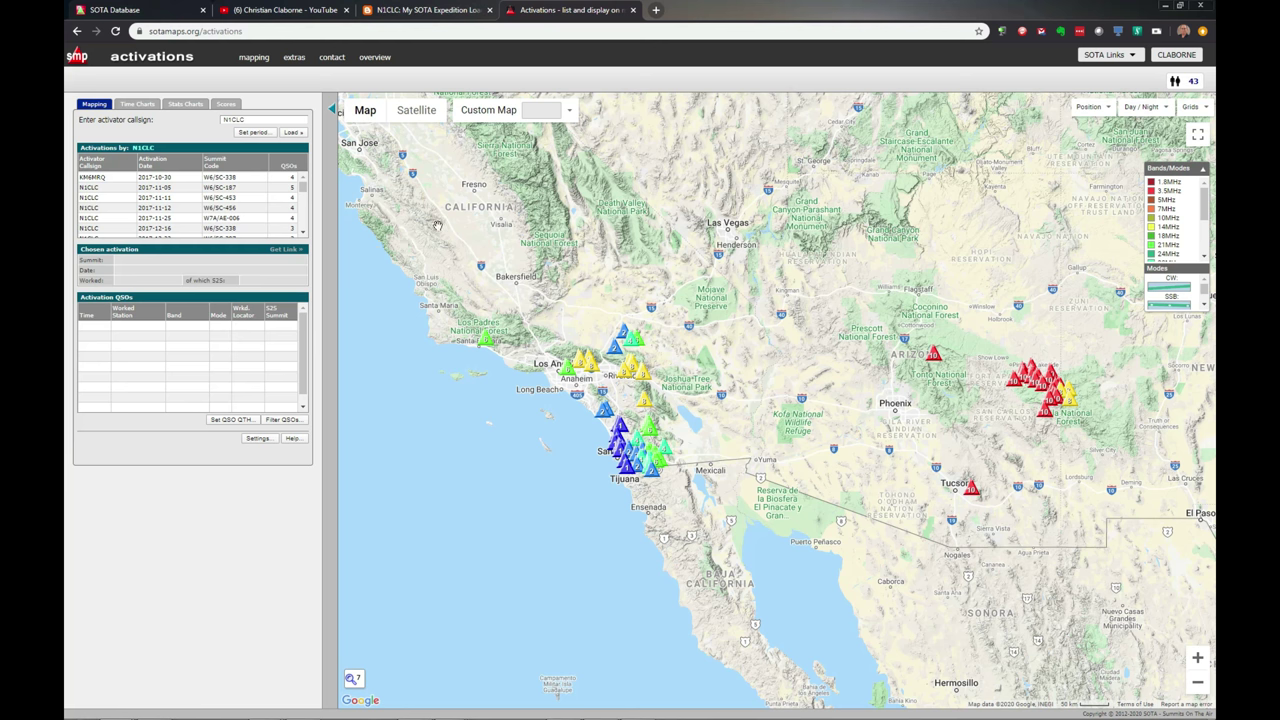
click(933, 356)
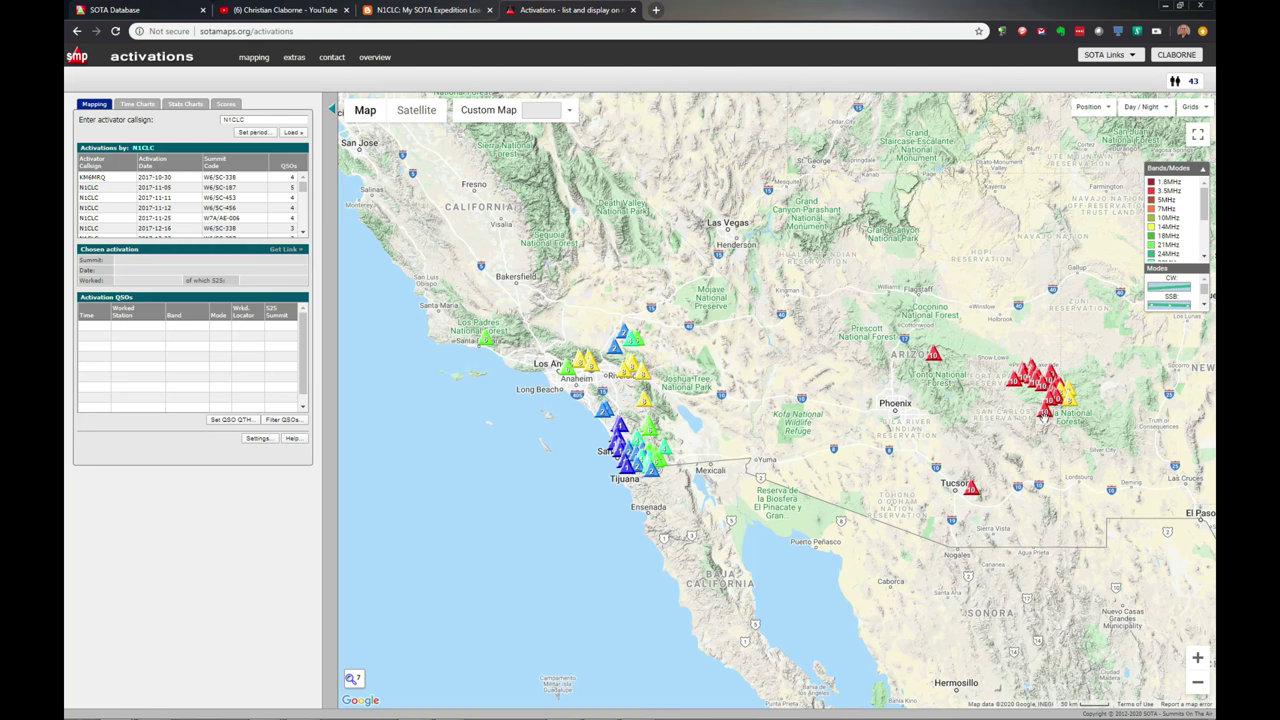
mouse_move(1043, 420)
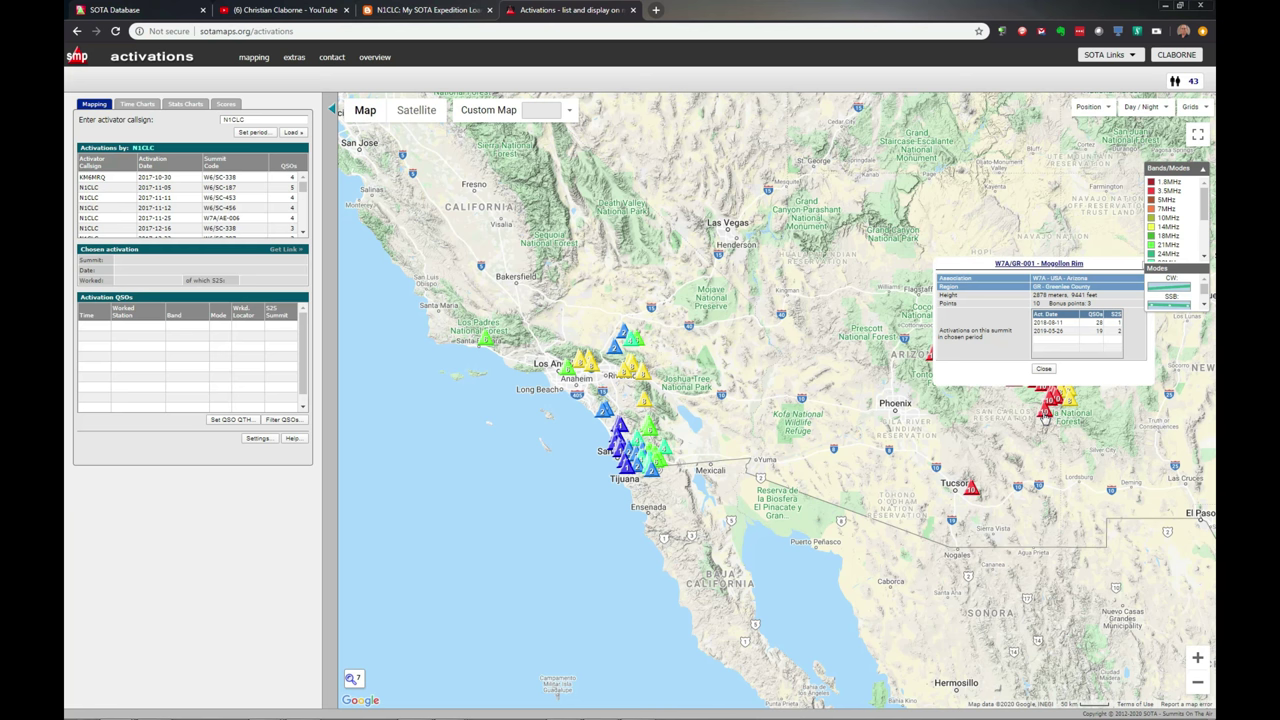
mouse_move(1068, 402)
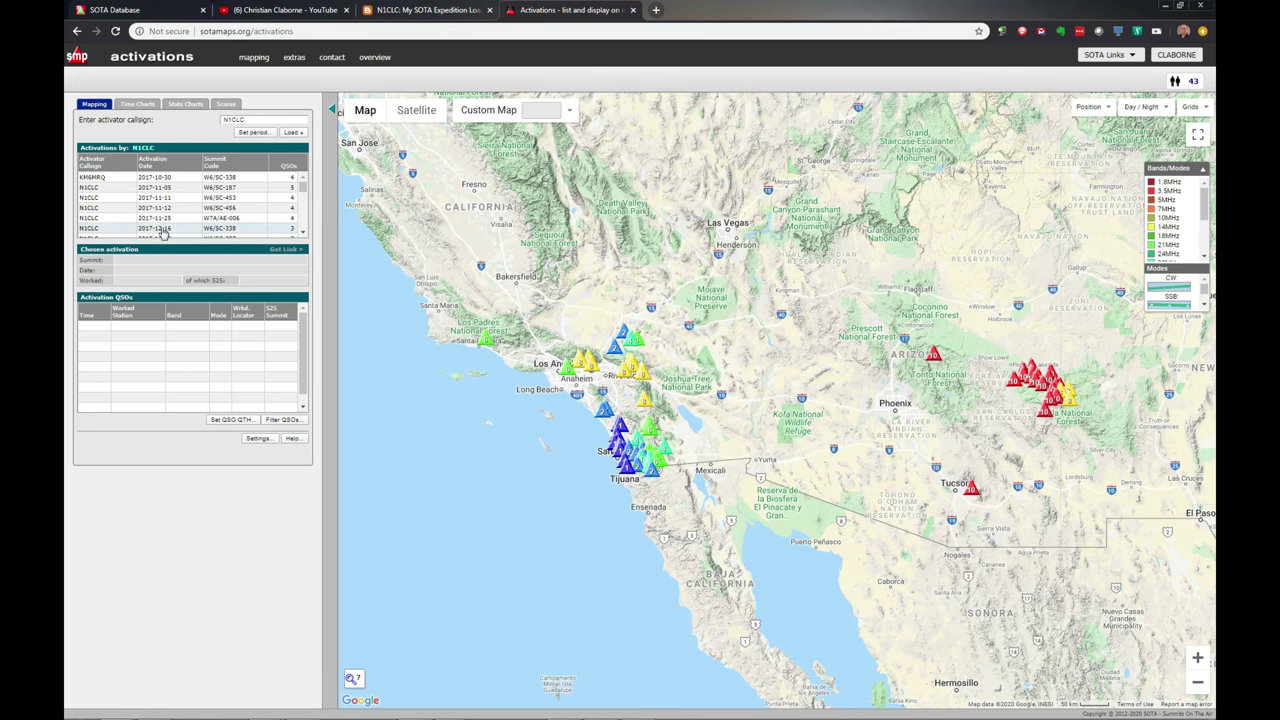
Step: Scroll the activations table and plot the 2020-02-14 W6/CC-039 activation's QSOs
drag(302, 188, 300, 242)
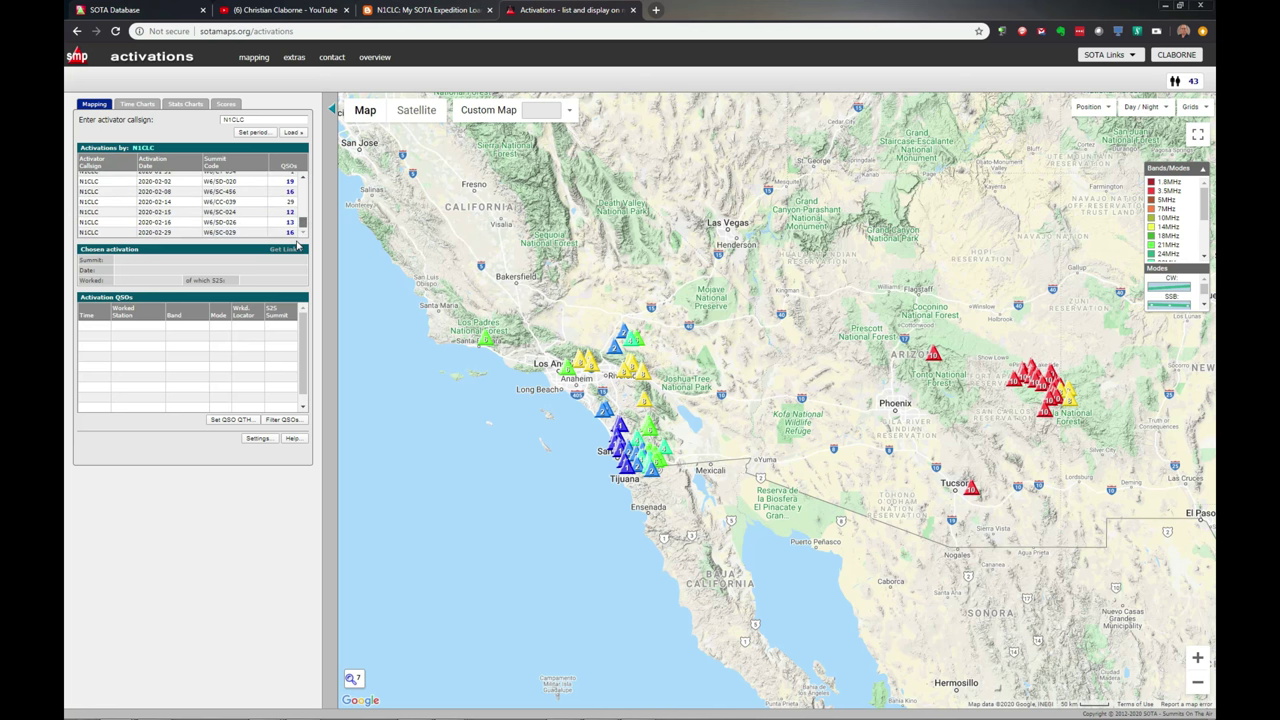
mouse_move(153, 214)
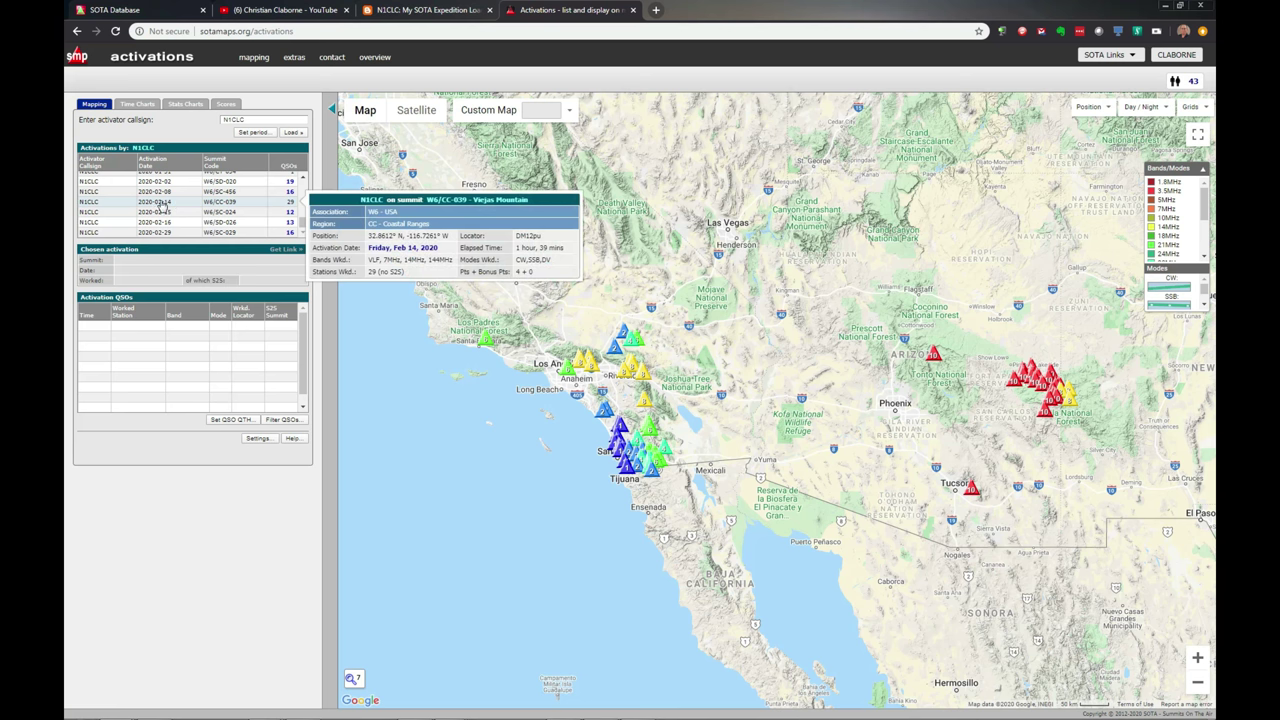
click(162, 204)
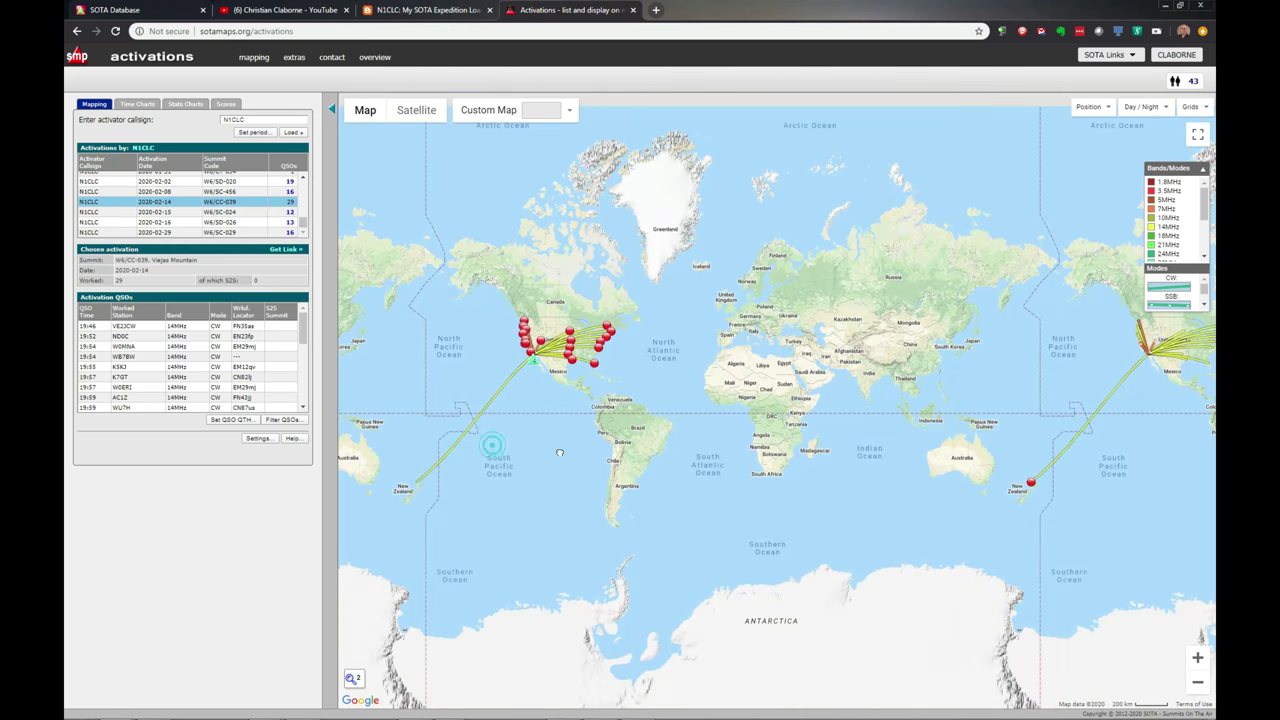
Step: Pan the map and zoom in two levels so North America fills the view
drag(488, 452, 703, 477)
click(1197, 658)
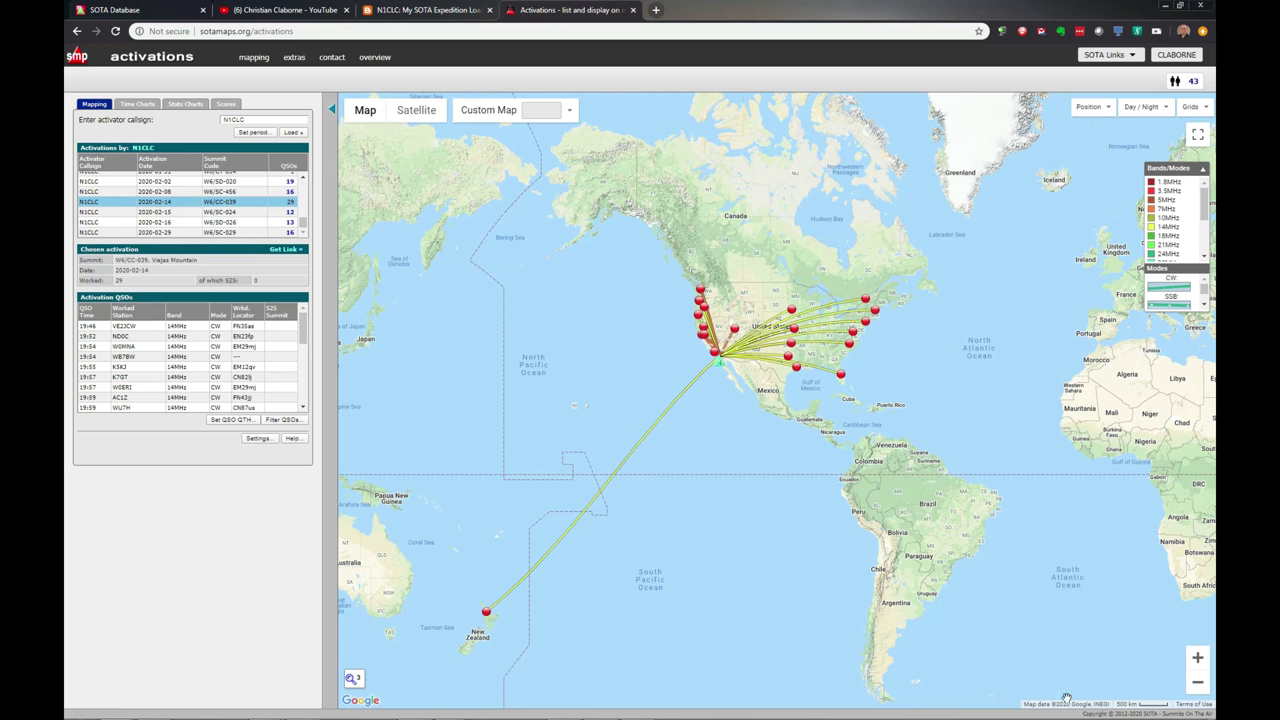
click(1198, 658)
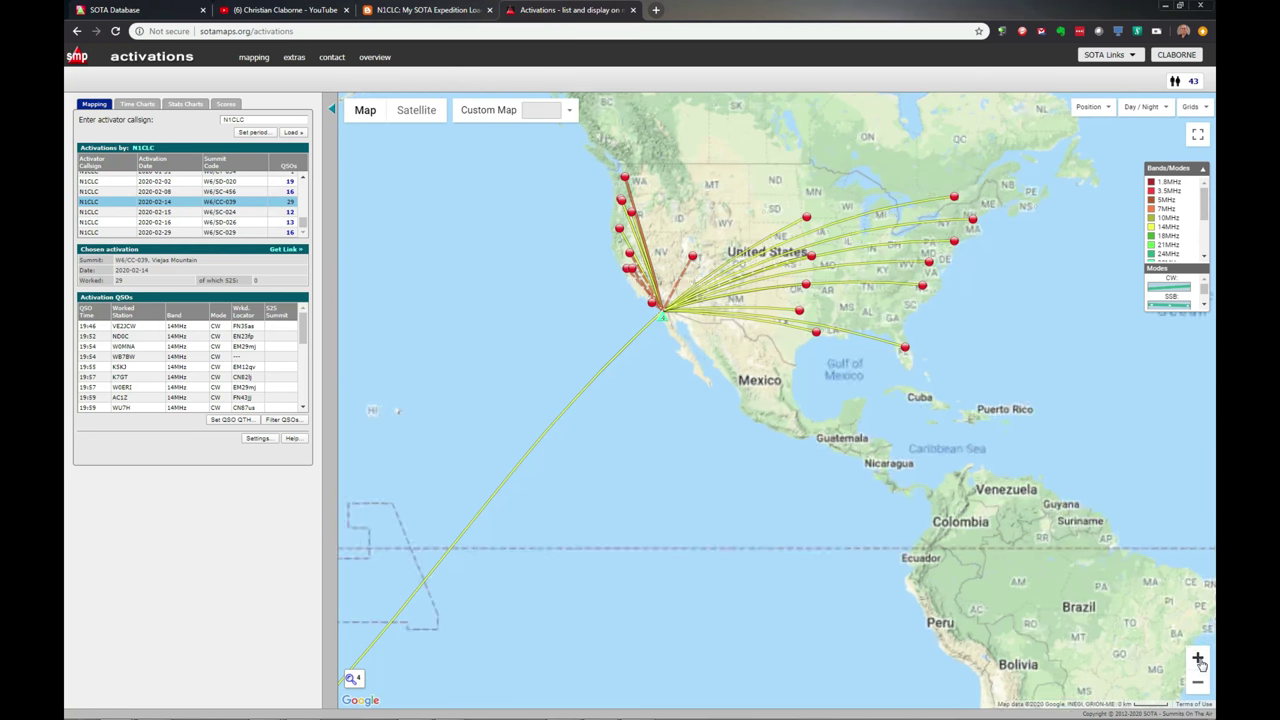
drag(652, 417, 652, 494)
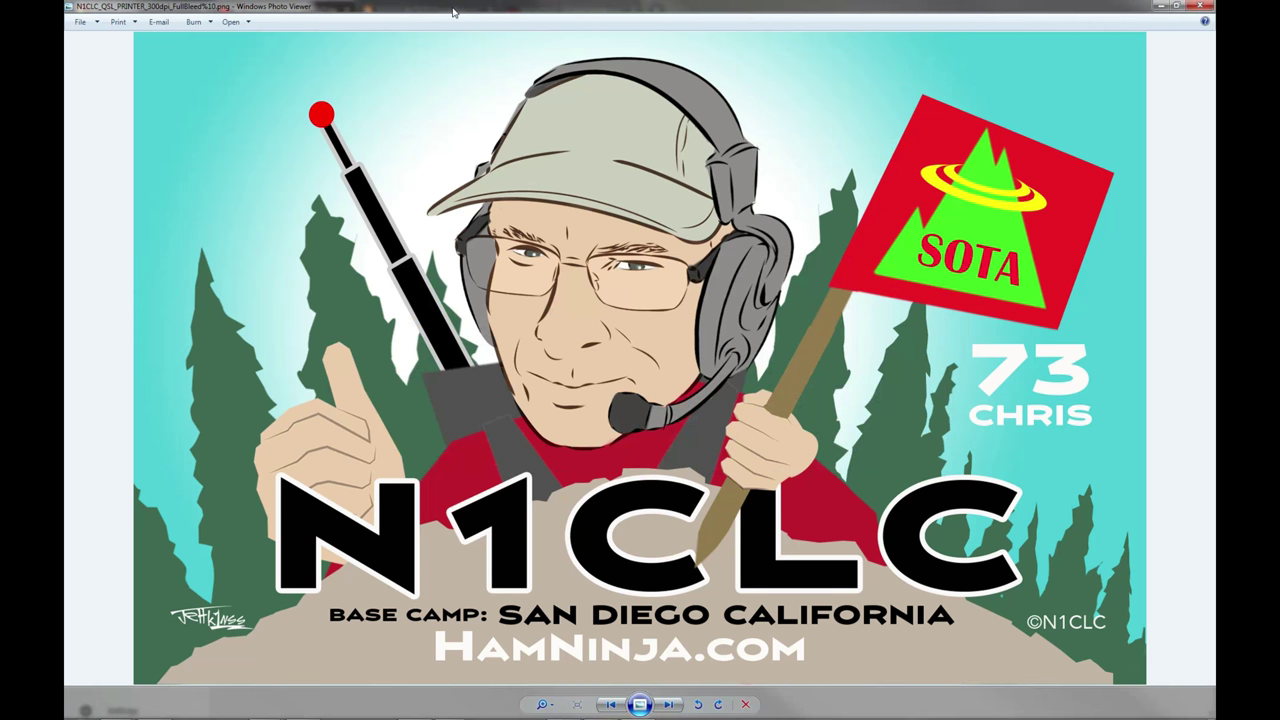
Step: Switch back to the Chrome window showing the YouTube channel page
key(alt+Tab)
key(alt+Tab)
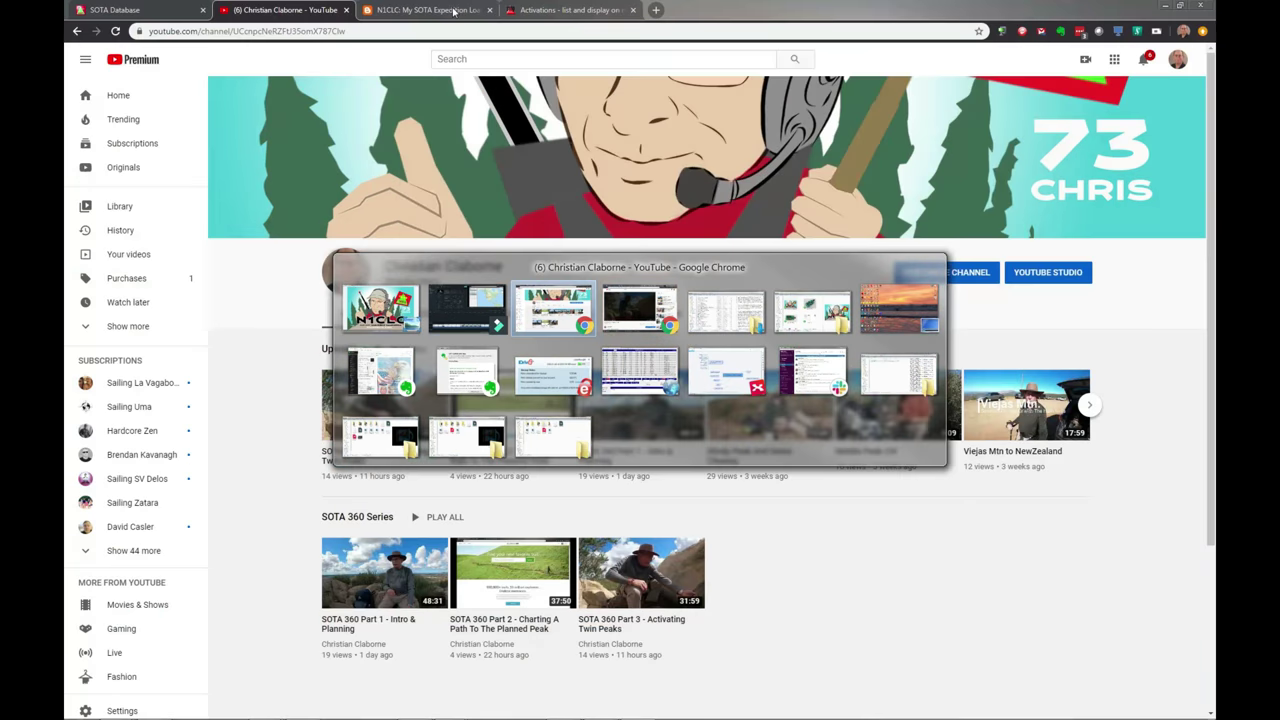